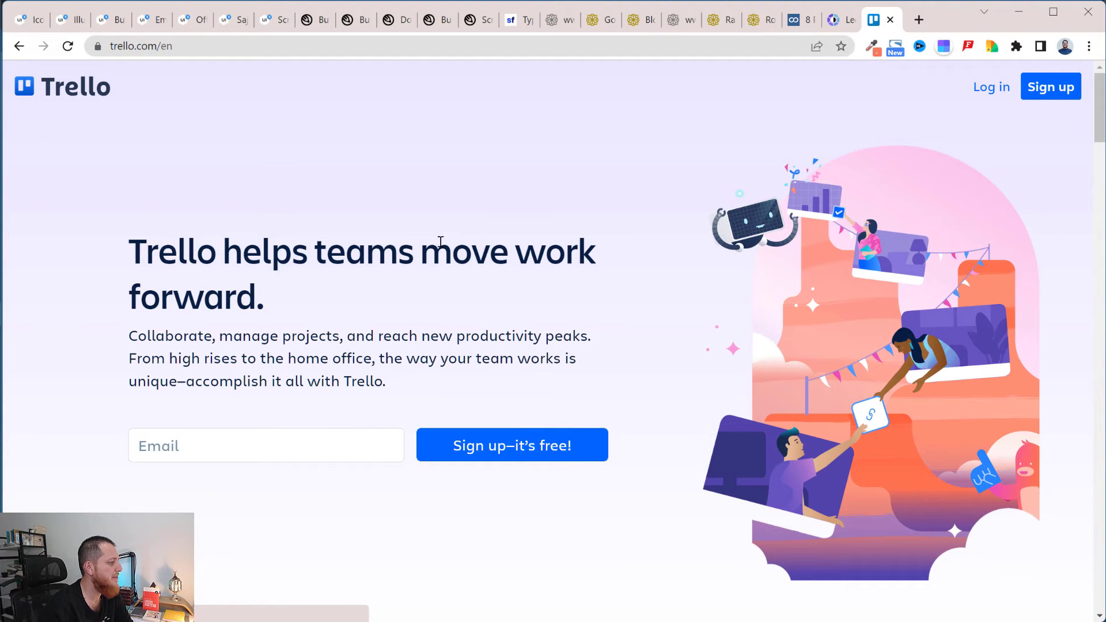
# Step: Browse the trello.com landing page in Chrome, then return to the Shaheer Tasks board in the Trello app
pyautogui.scroll(-10, 302, 398)
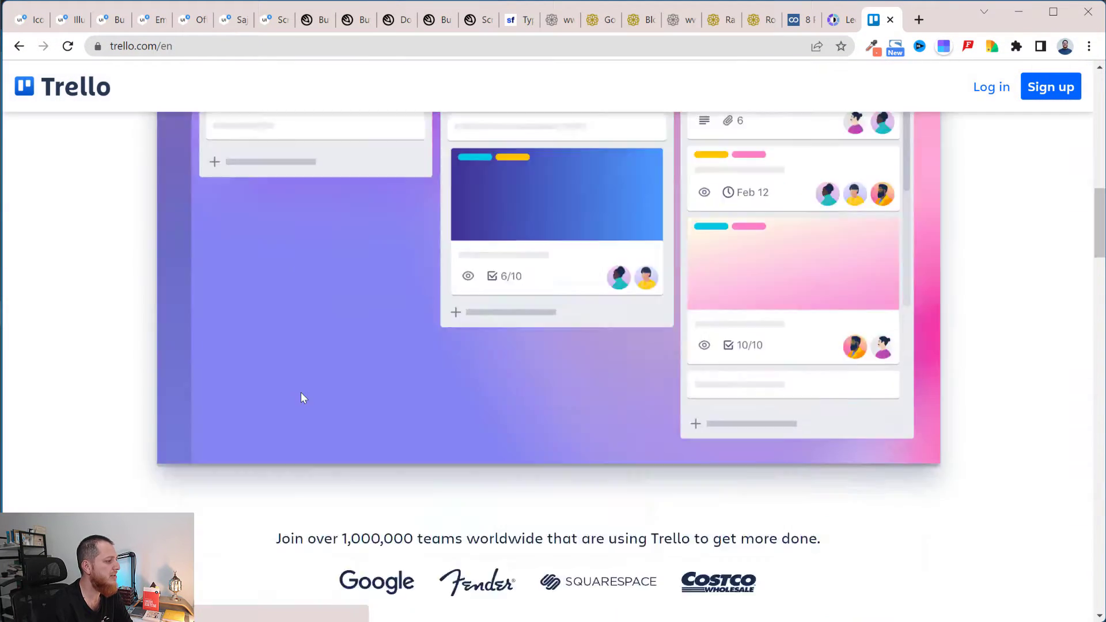
pyautogui.scroll(4, 302, 398)
pyautogui.scroll(-10, 302, 398)
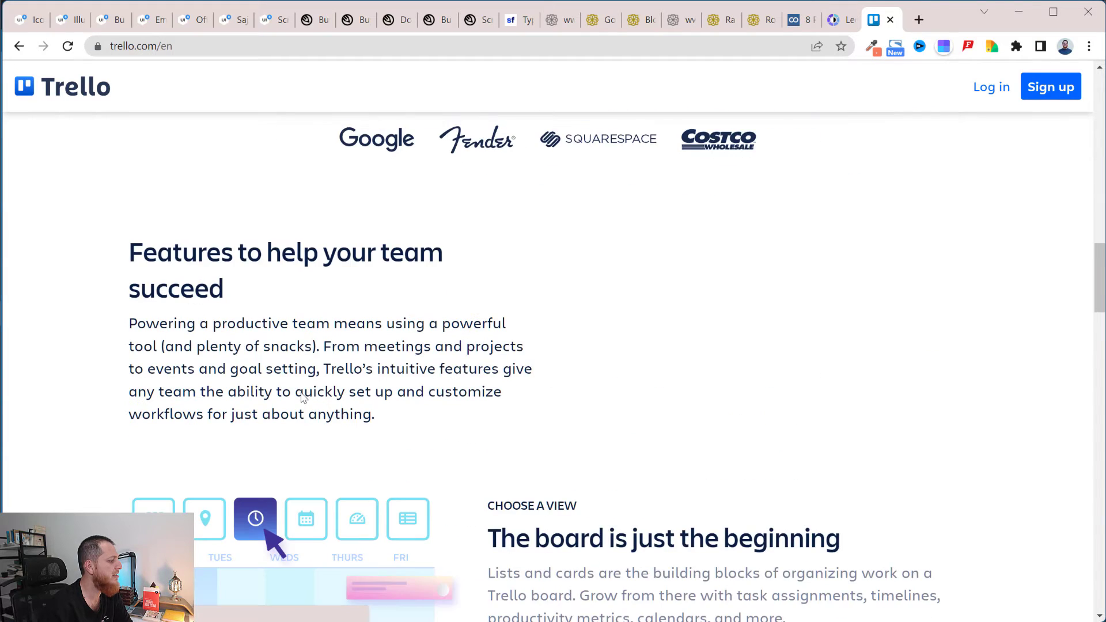
pyautogui.scroll(-20, 302, 397)
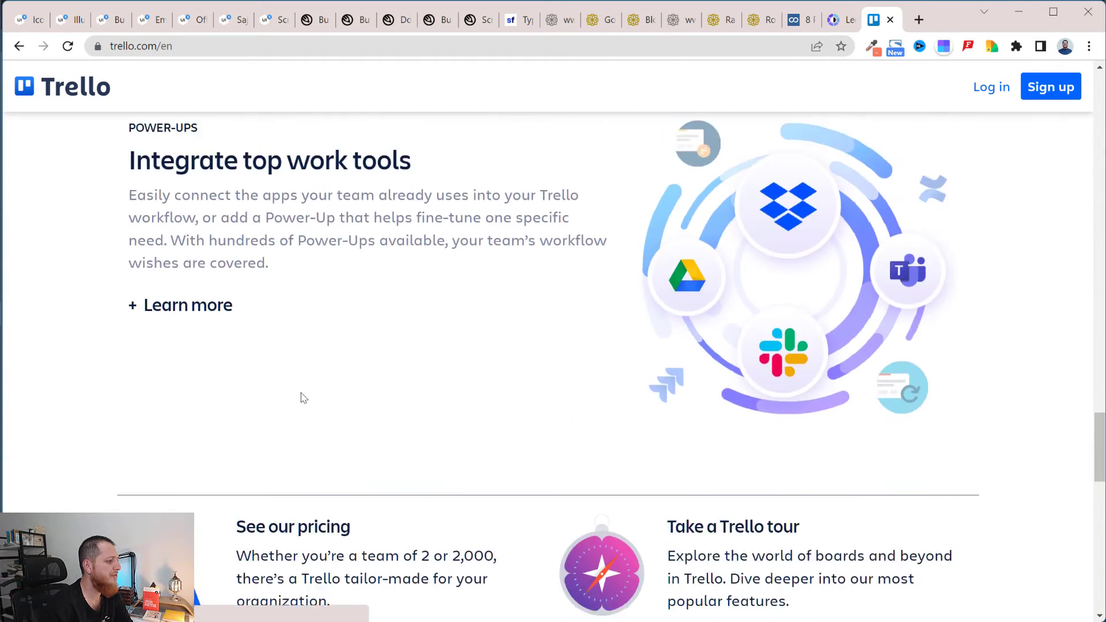
pyautogui.scroll(-15, 304, 398)
pyautogui.scroll(8, 304, 398)
pyautogui.scroll(15, 304, 398)
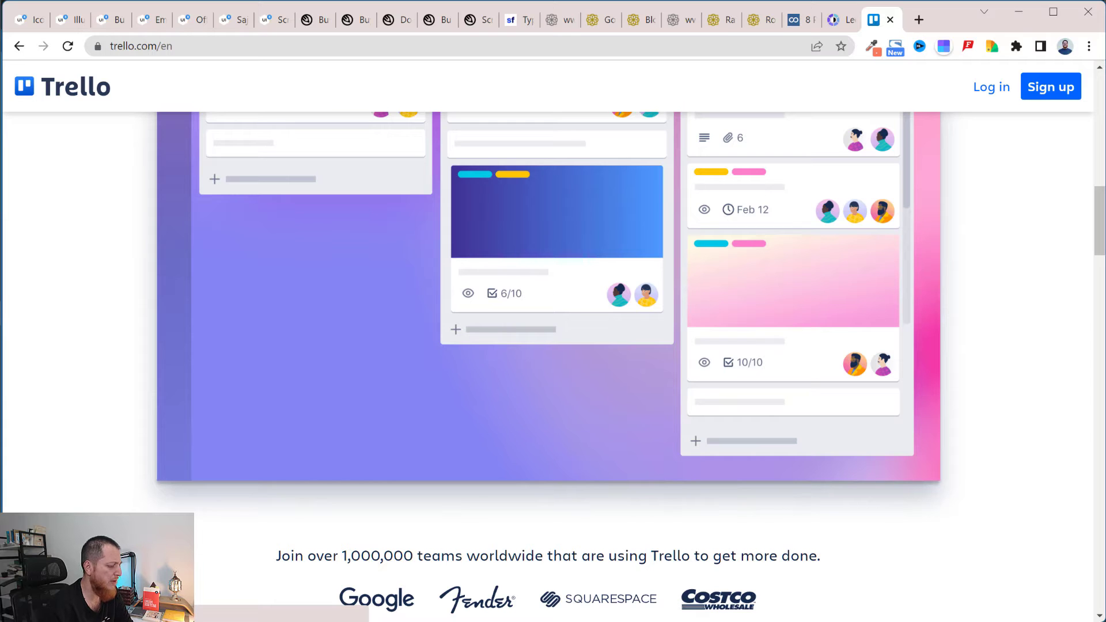
pyautogui.hotkey('alt', 'Tab')
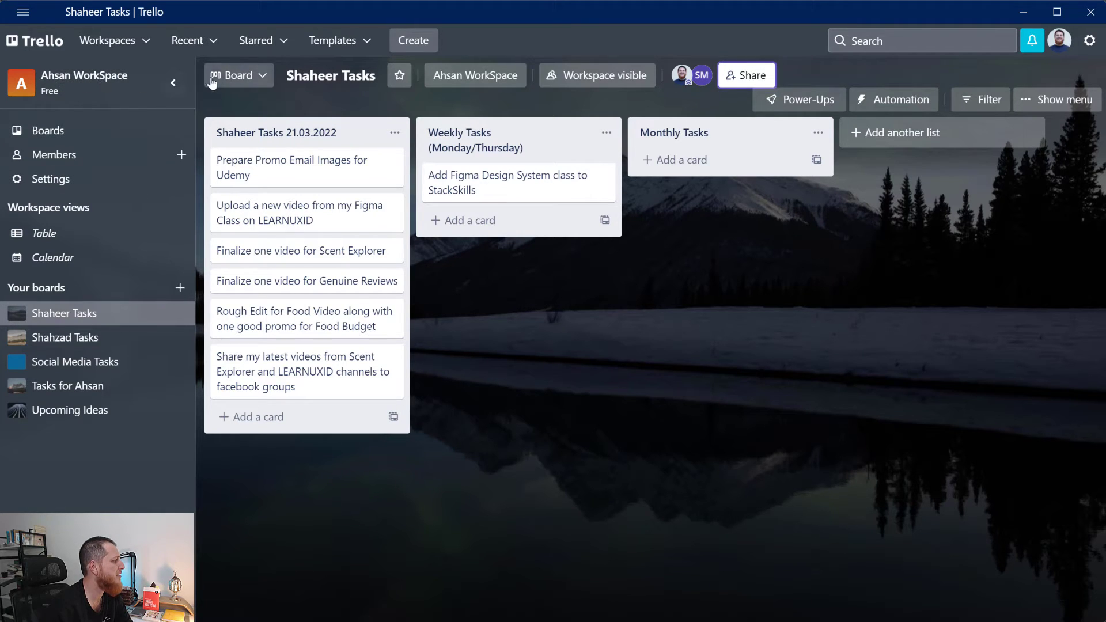
pyautogui.click(146, 41)
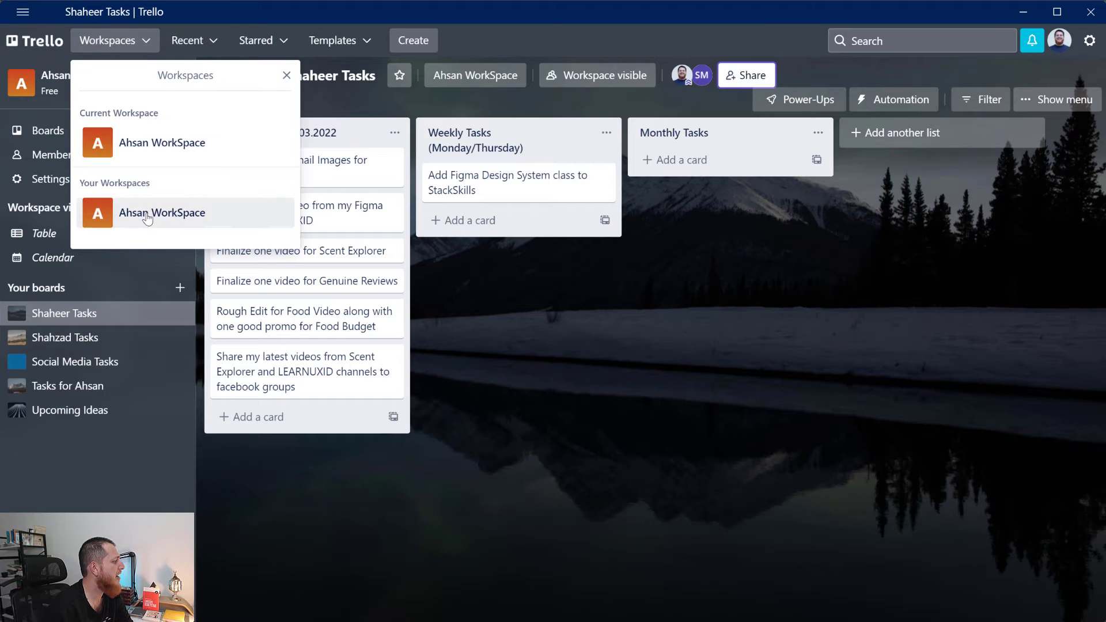
pyautogui.click(285, 77)
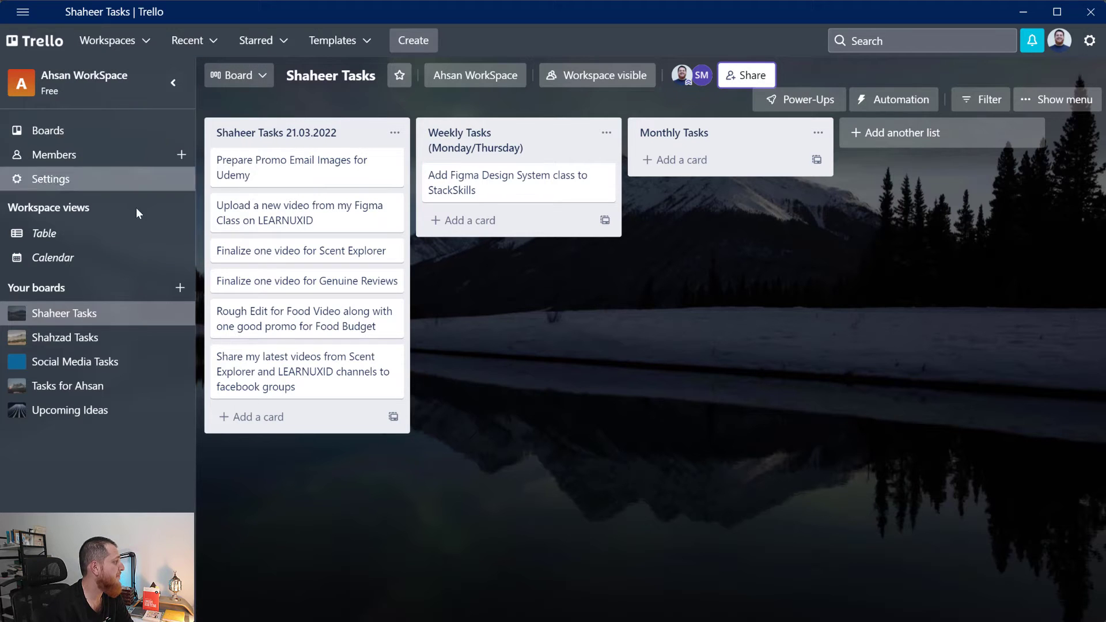
pyautogui.doubleClick(34, 286)
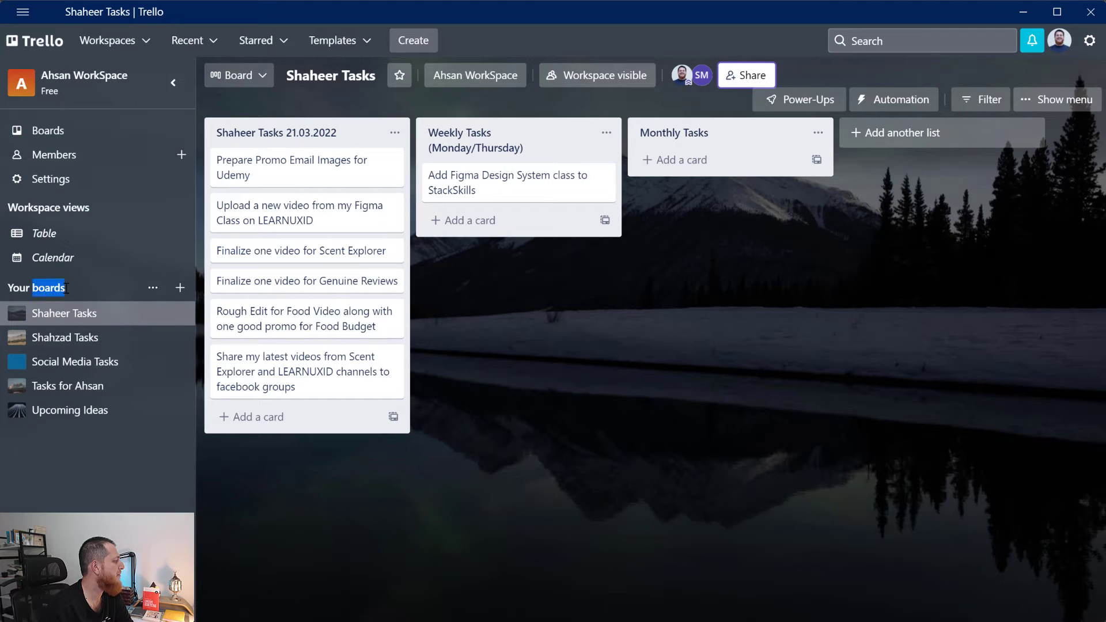
# Step: Flip through the Shahzad Tasks, Social Media Tasks and Tasks for Ahsan boards, ending on Upcoming Ideas
pyautogui.click(56, 340)
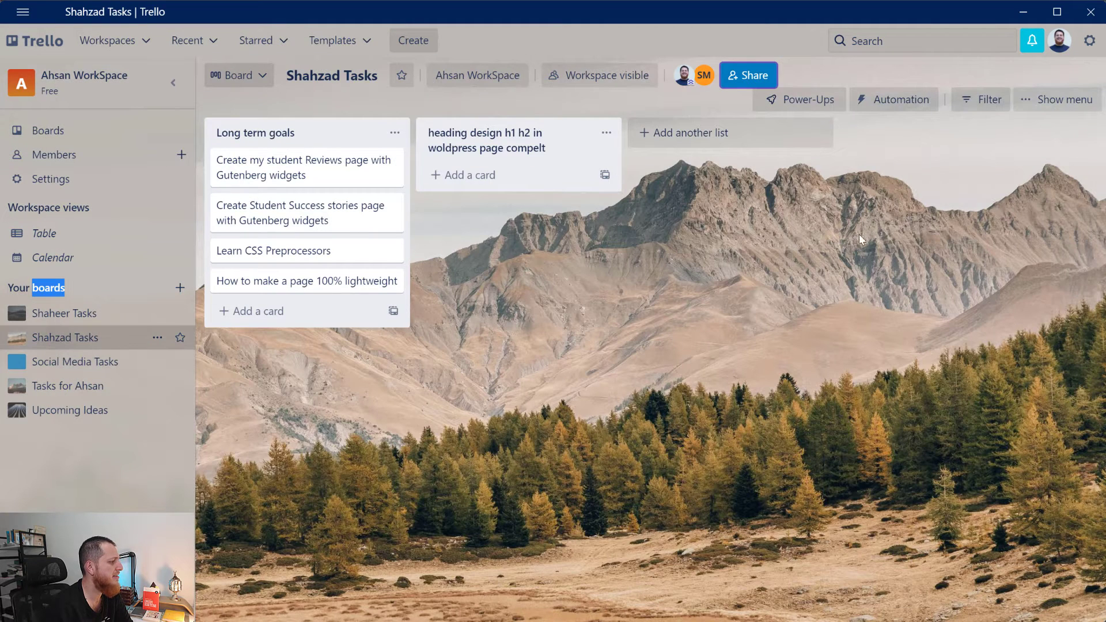
pyautogui.click(65, 369)
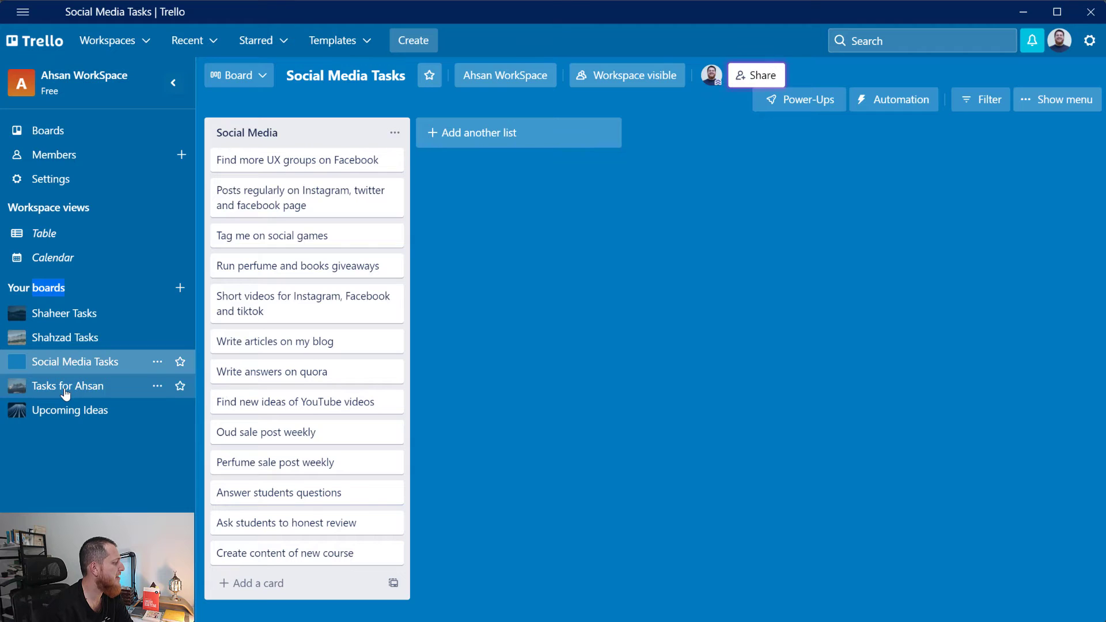
pyautogui.click(68, 388)
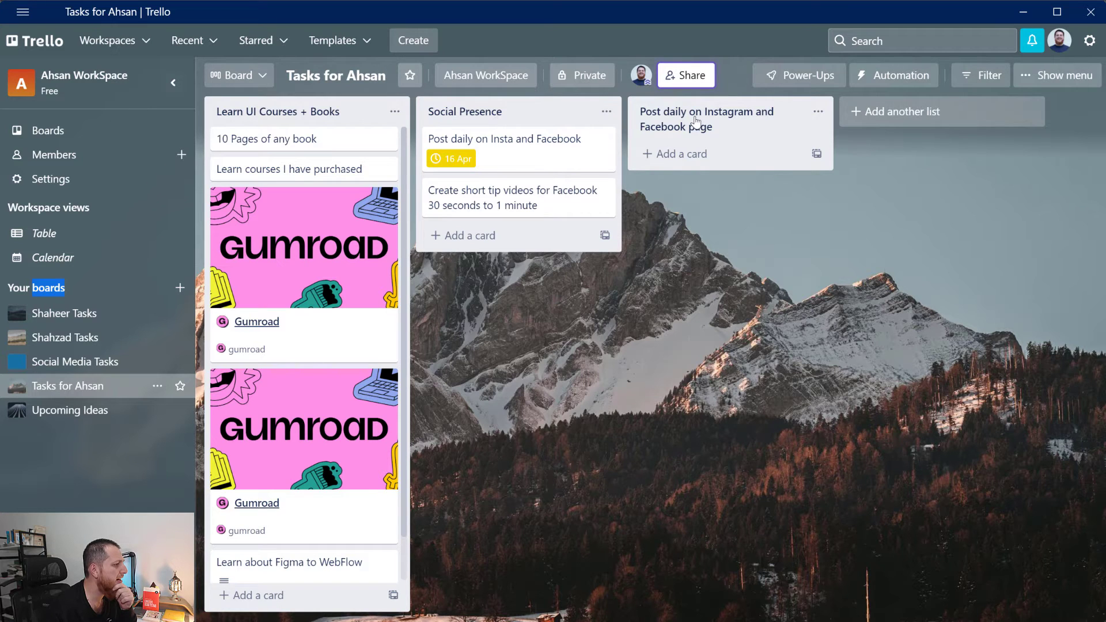
pyautogui.click(53, 411)
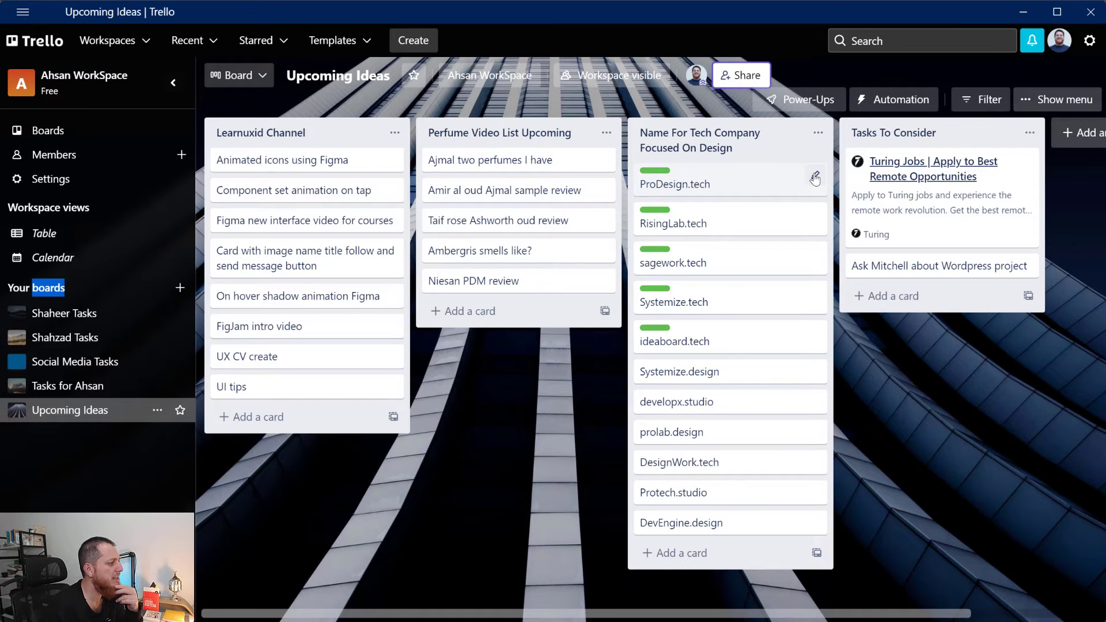
# Step: Quick-edit the ProDesign.tech card and tag it with the Urgent label
pyautogui.click(815, 177)
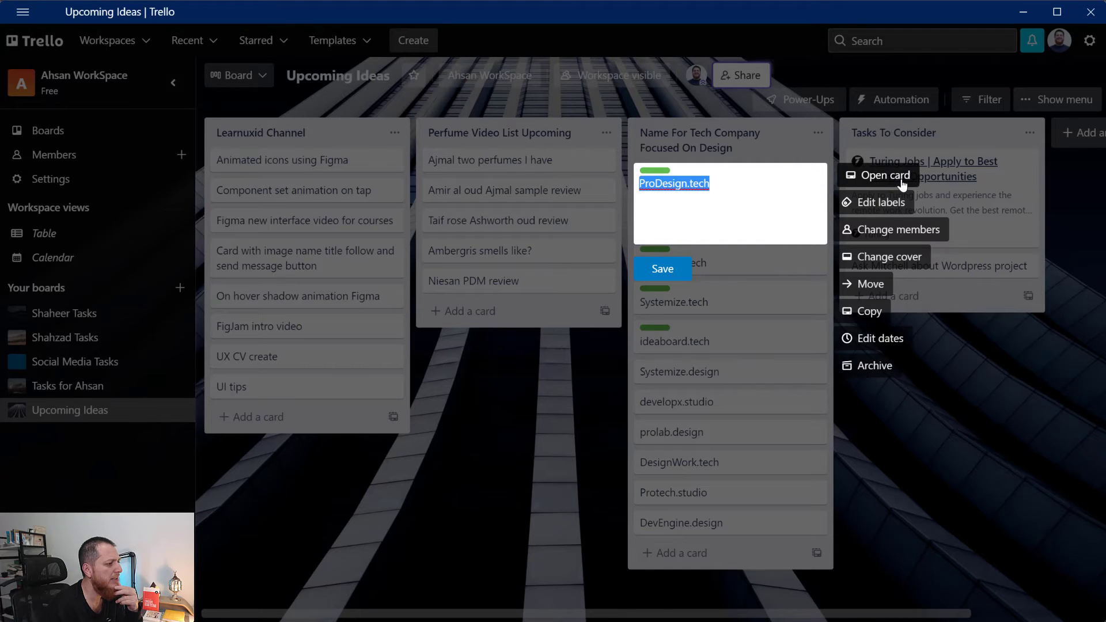
pyautogui.click(892, 202)
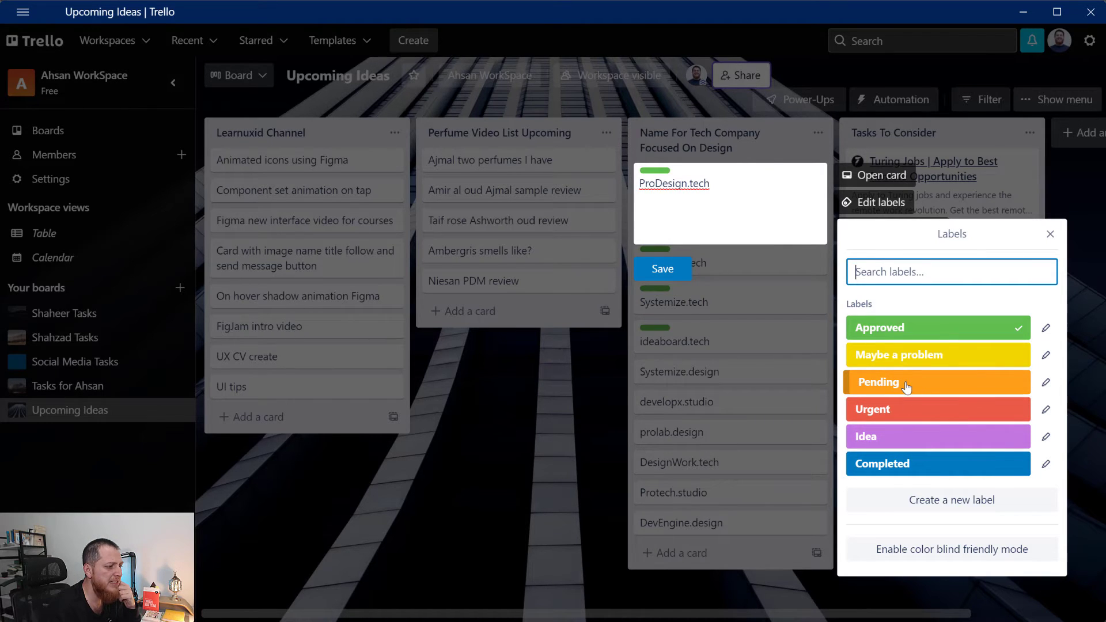
pyautogui.click(907, 409)
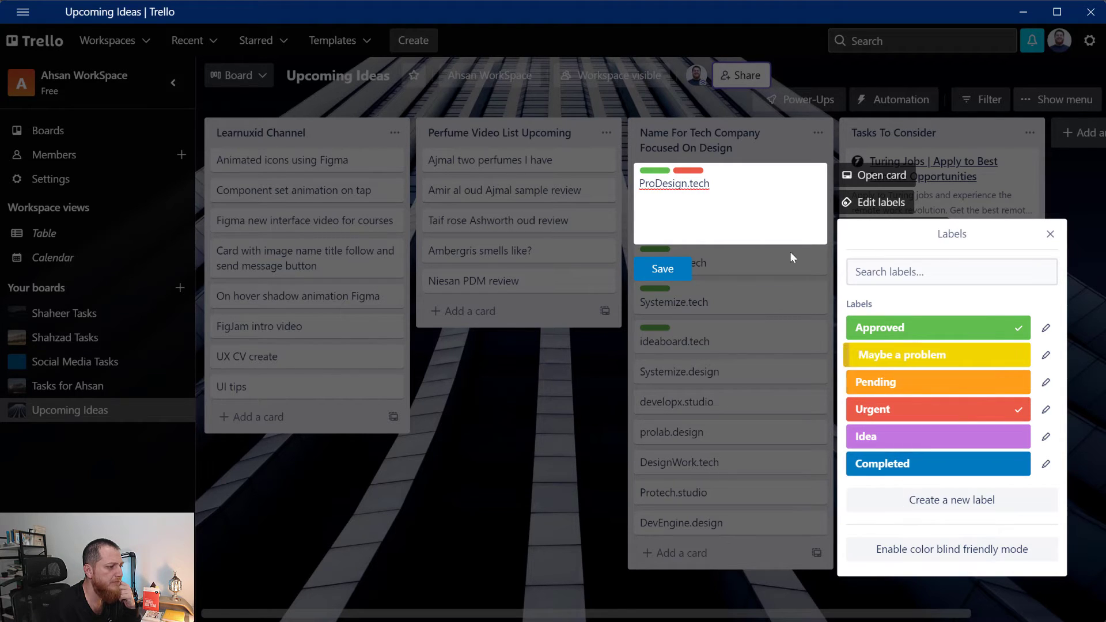
pyautogui.click(655, 180)
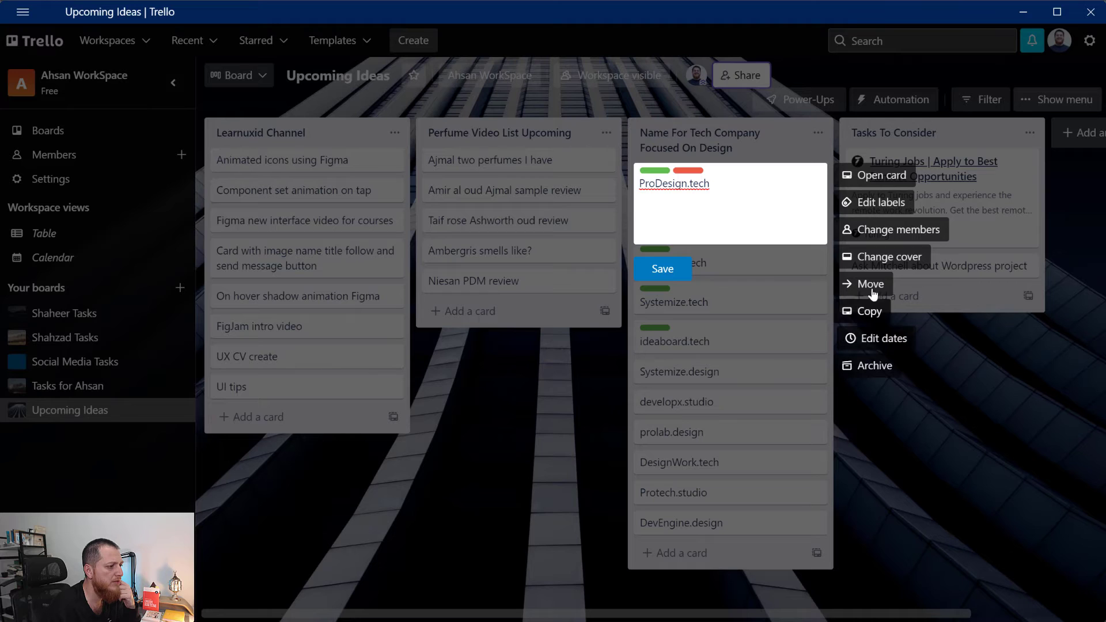
# Step: Adjust the card's labels so only Approved and Idea remain checked
pyautogui.click(873, 206)
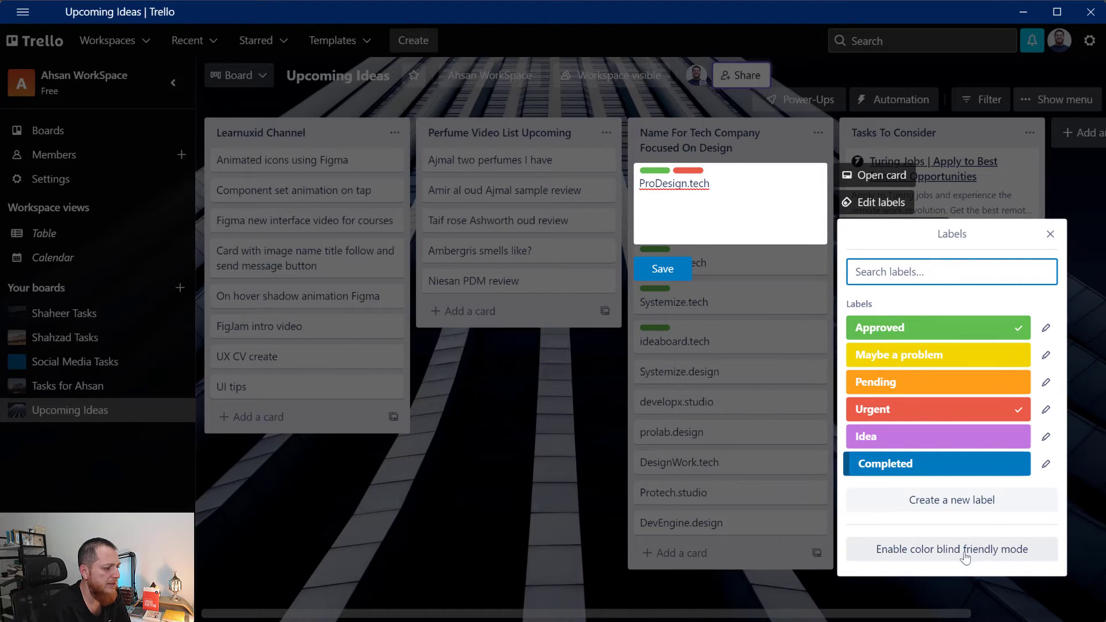
pyautogui.click(1049, 244)
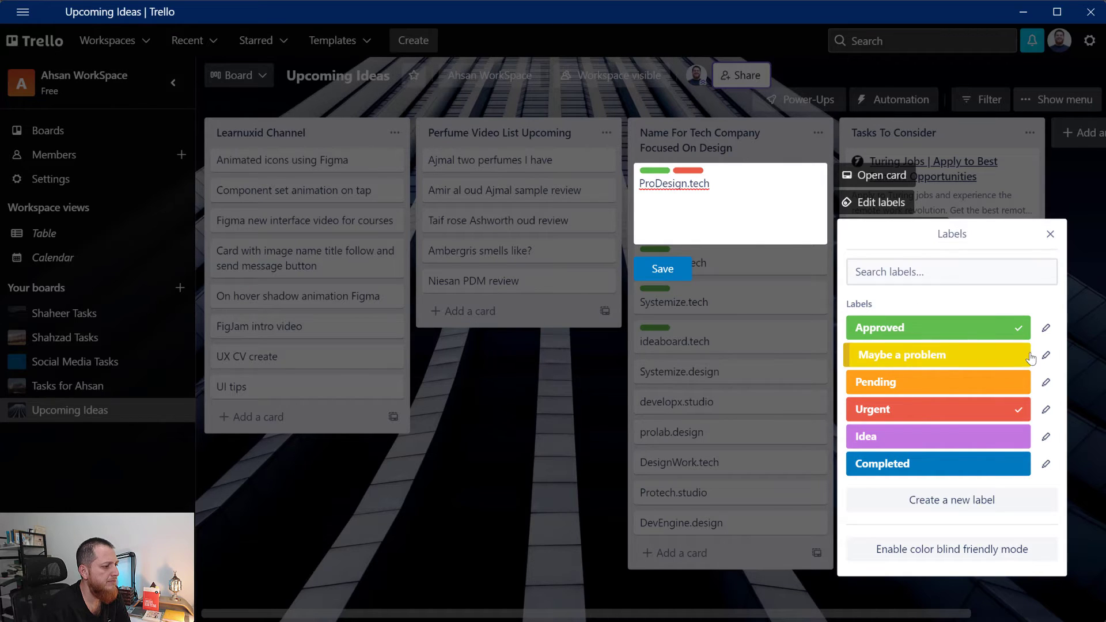
pyautogui.click(1020, 333)
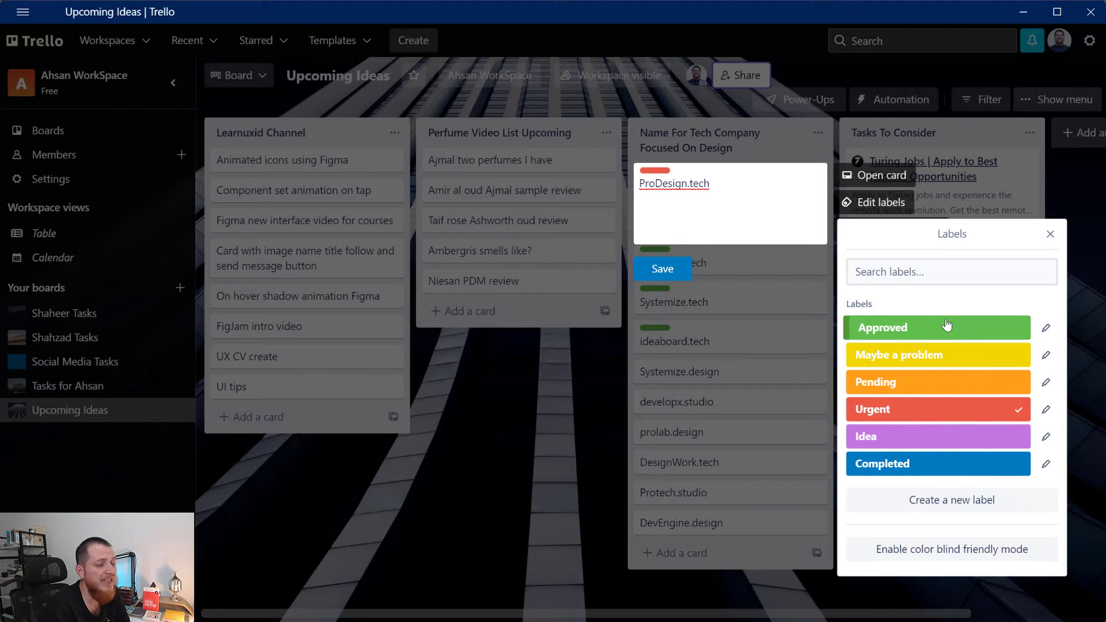
pyautogui.click(948, 358)
pyautogui.click(932, 442)
pyautogui.click(951, 330)
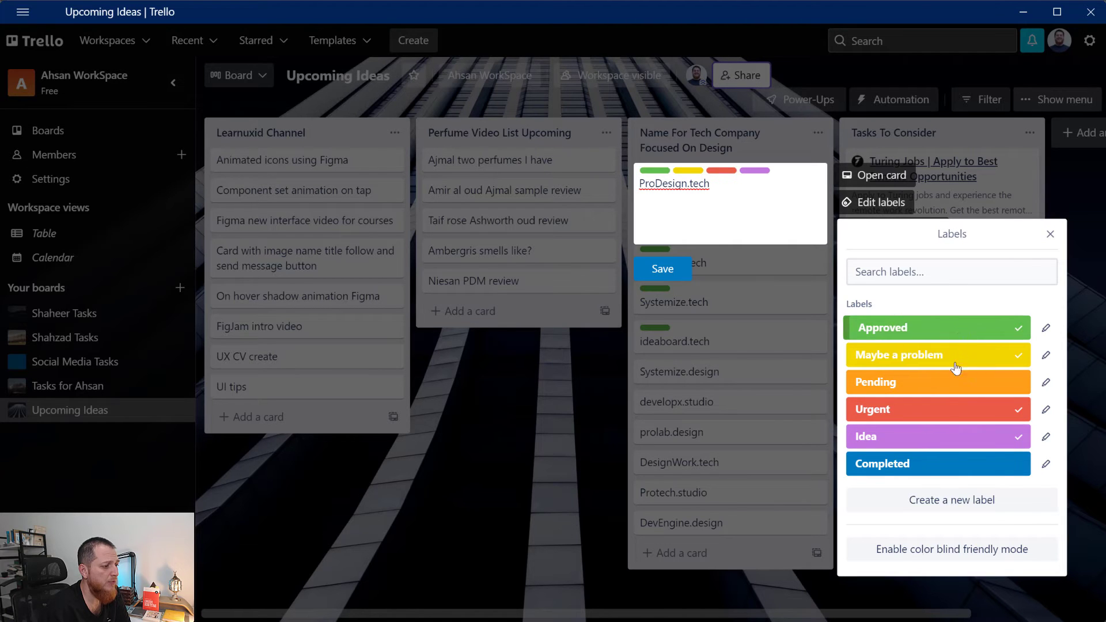
pyautogui.click(945, 410)
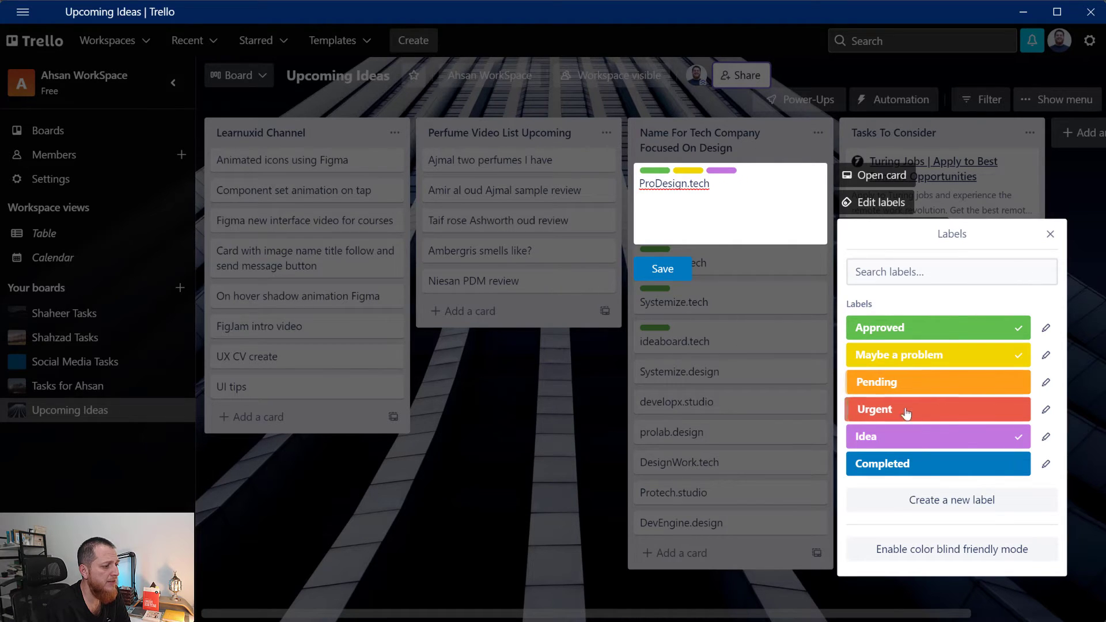
pyautogui.click(980, 356)
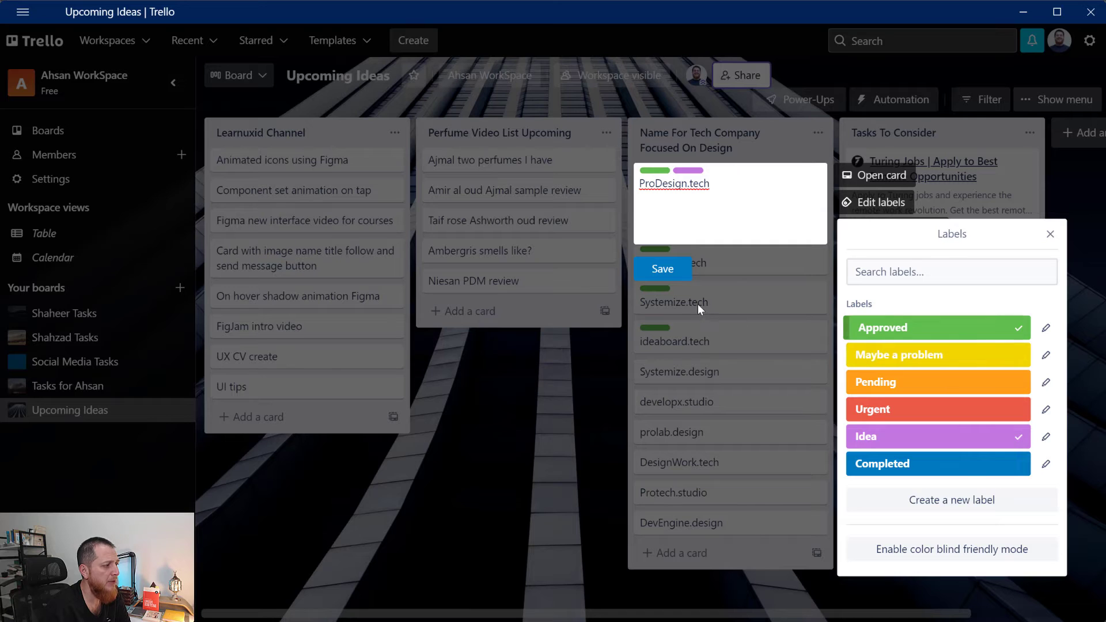
# Step: Save the edits so ProDesign.tech shows its green Approved and purple Idea labels
pyautogui.click(663, 269)
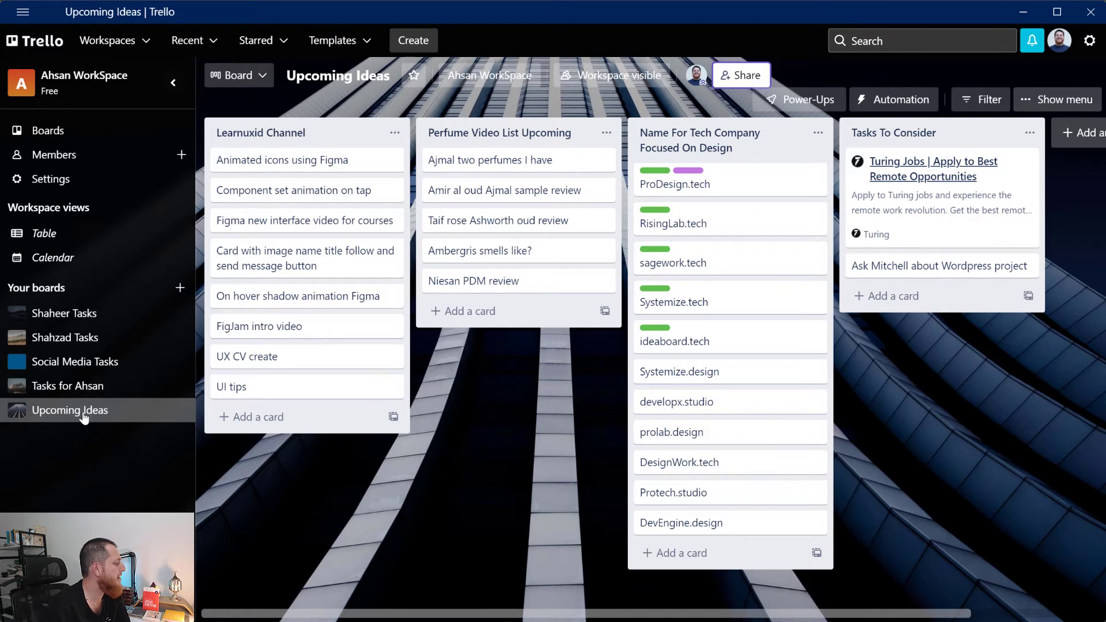
# Step: Open the Tasks for Ahsan board and look at its sidebar options
pyautogui.click(74, 391)
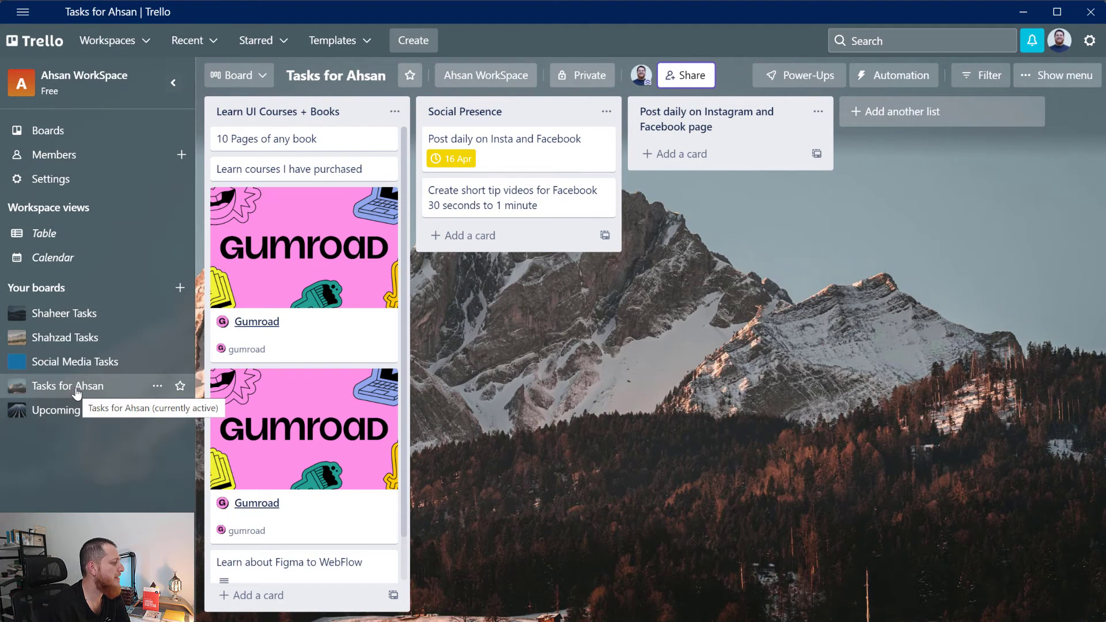
pyautogui.click(157, 386)
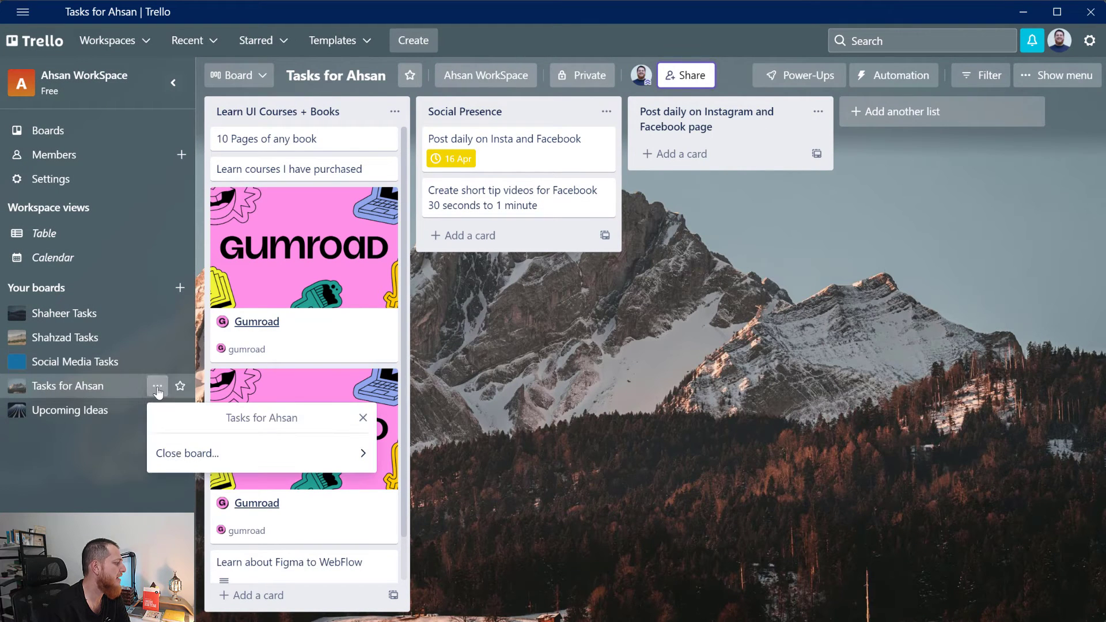
pyautogui.rightClick(86, 391)
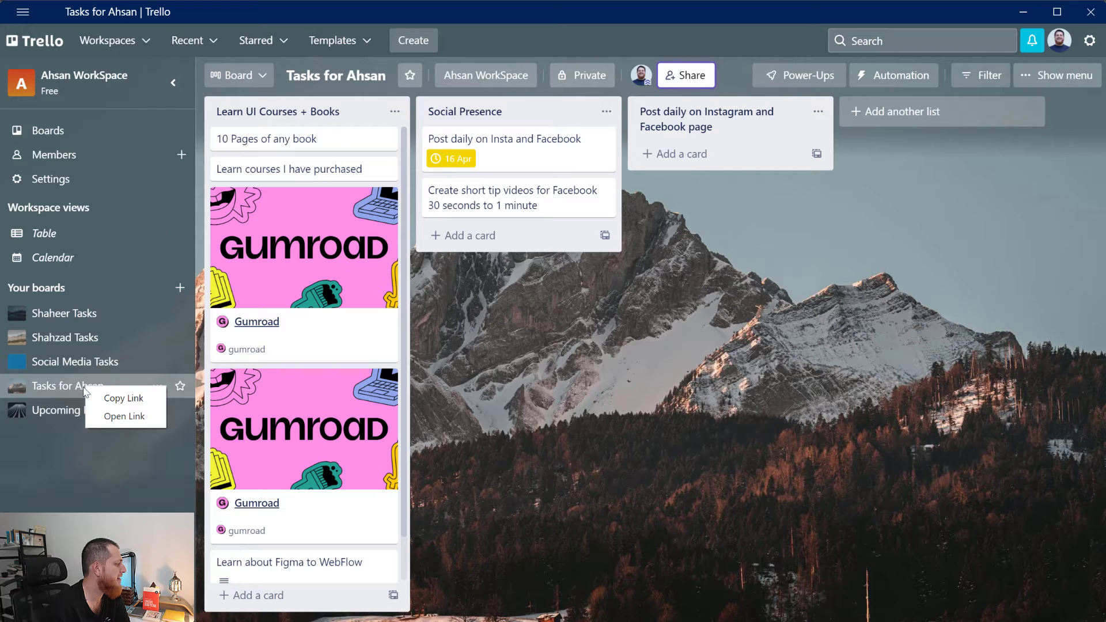
pyautogui.press('Escape')
# Step: Rename the board to 'Daily Tasks' and star it
pyautogui.click(345, 75)
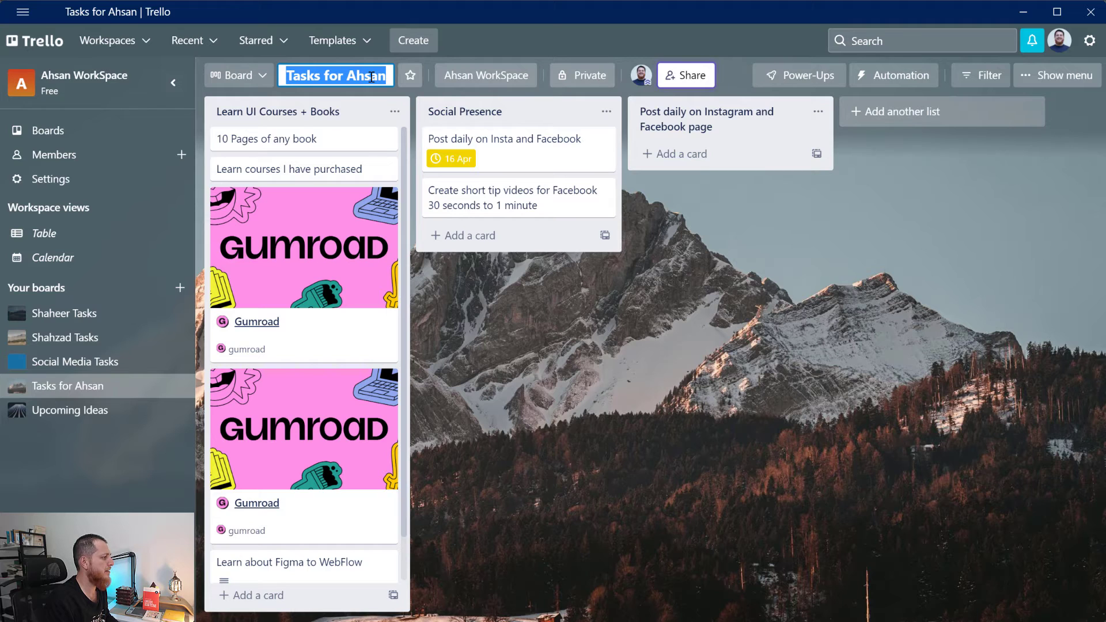
pyautogui.write('Daily Task')
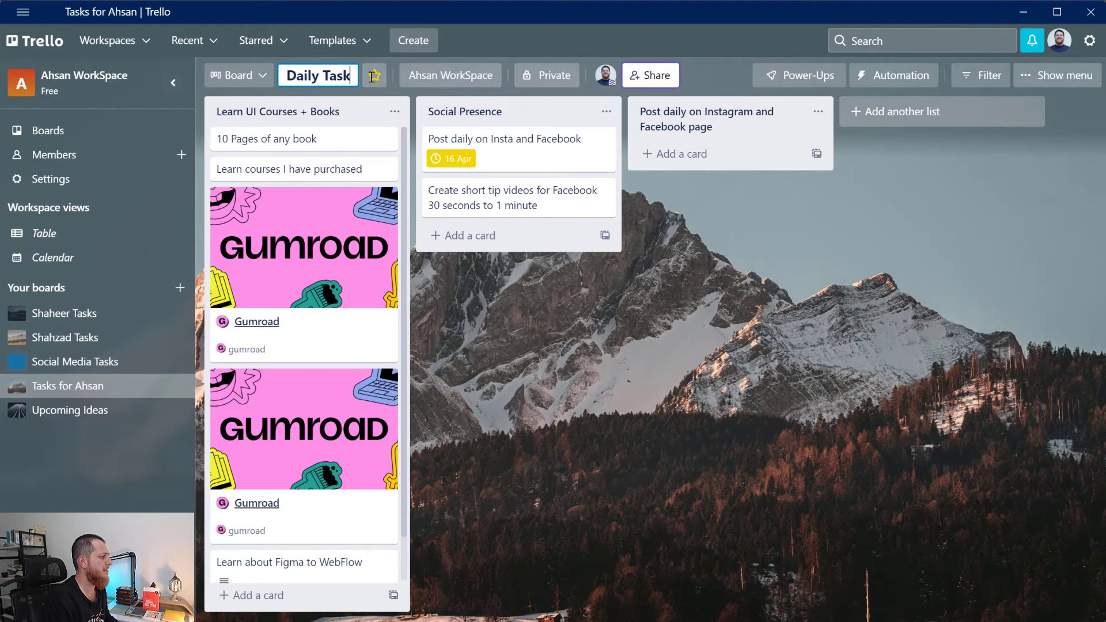
pyautogui.write('s')
pyautogui.press('Return')
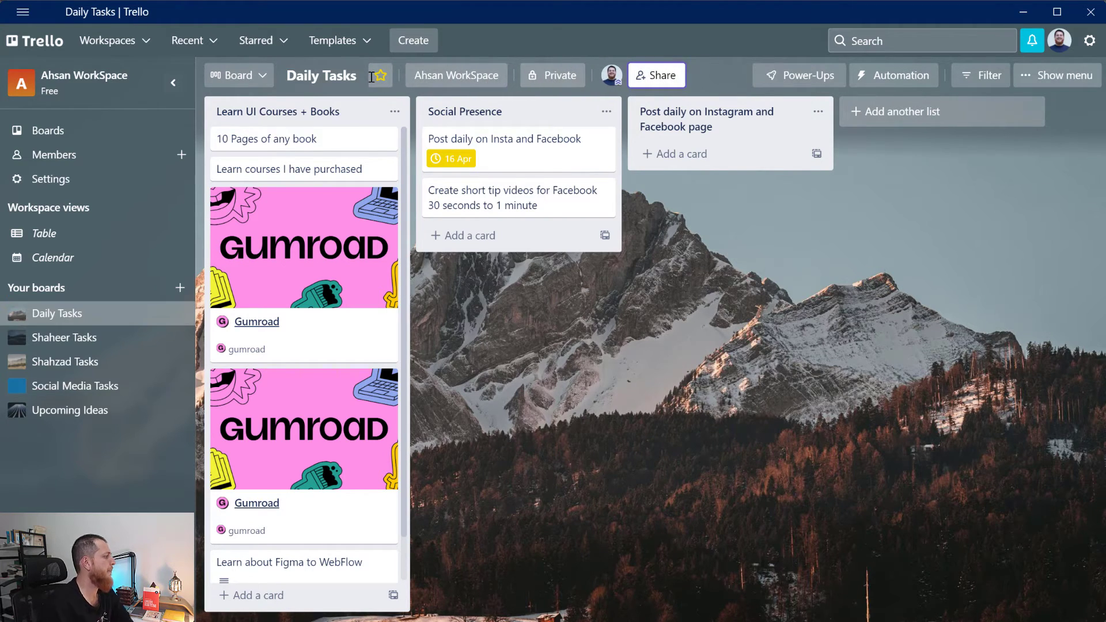
pyautogui.click(382, 79)
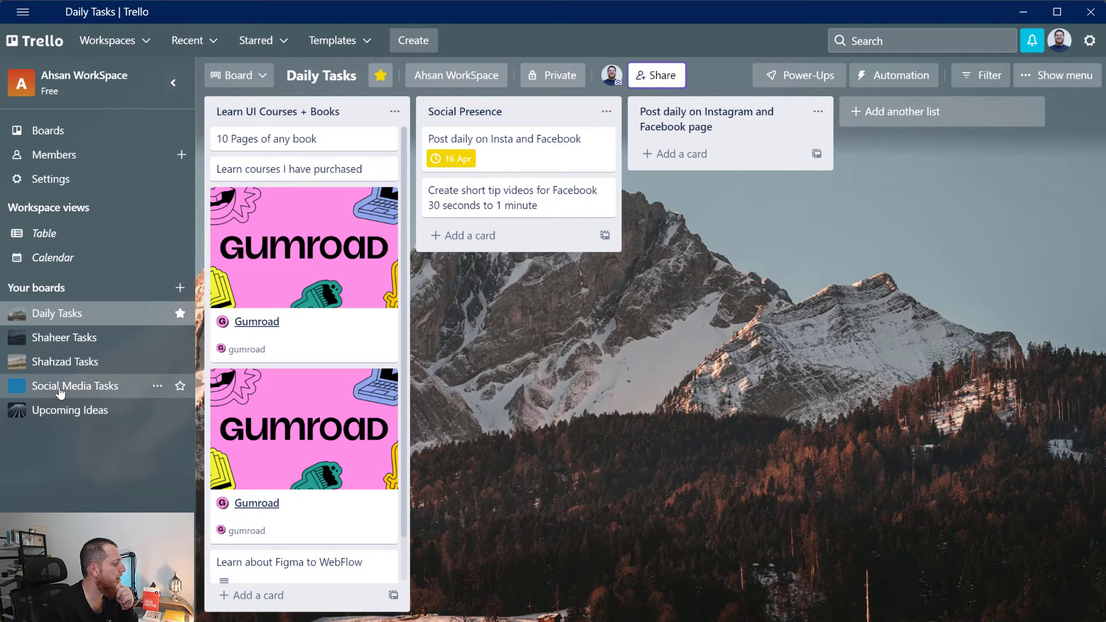
# Step: Go to the Shaheer Tasks board and dismiss the collaborator tip and Share dialog
pyautogui.click(55, 340)
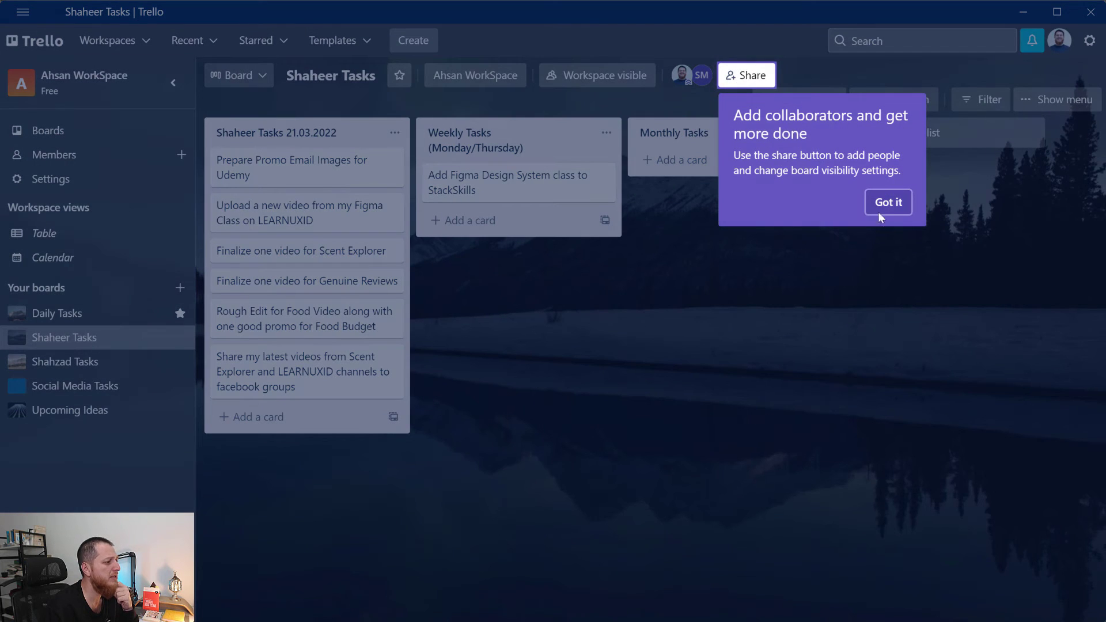
pyautogui.click(884, 212)
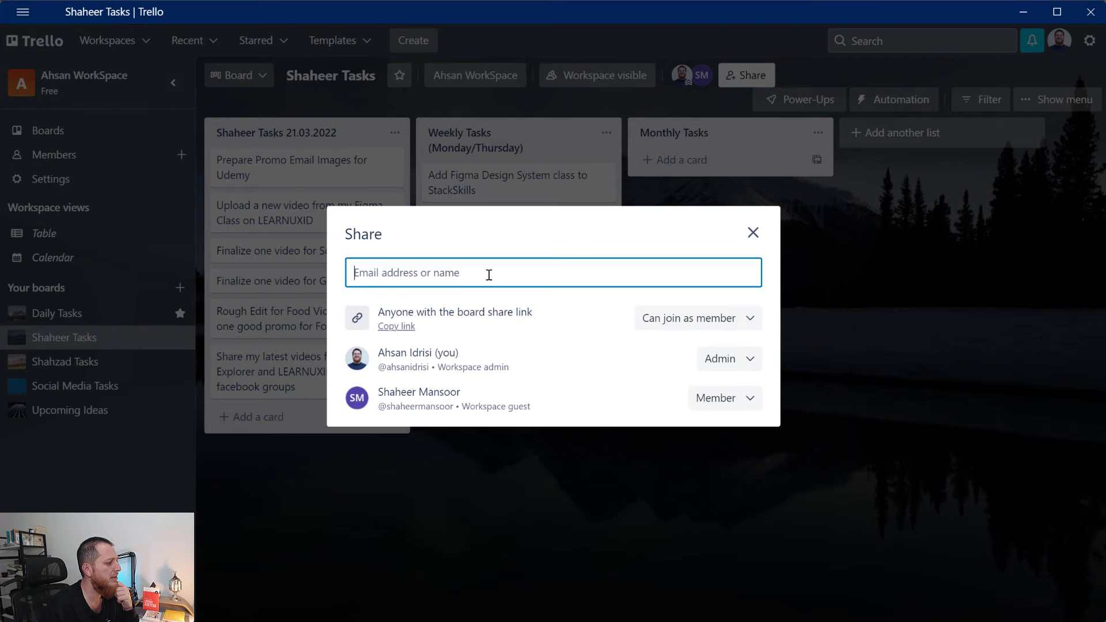
pyautogui.click(753, 236)
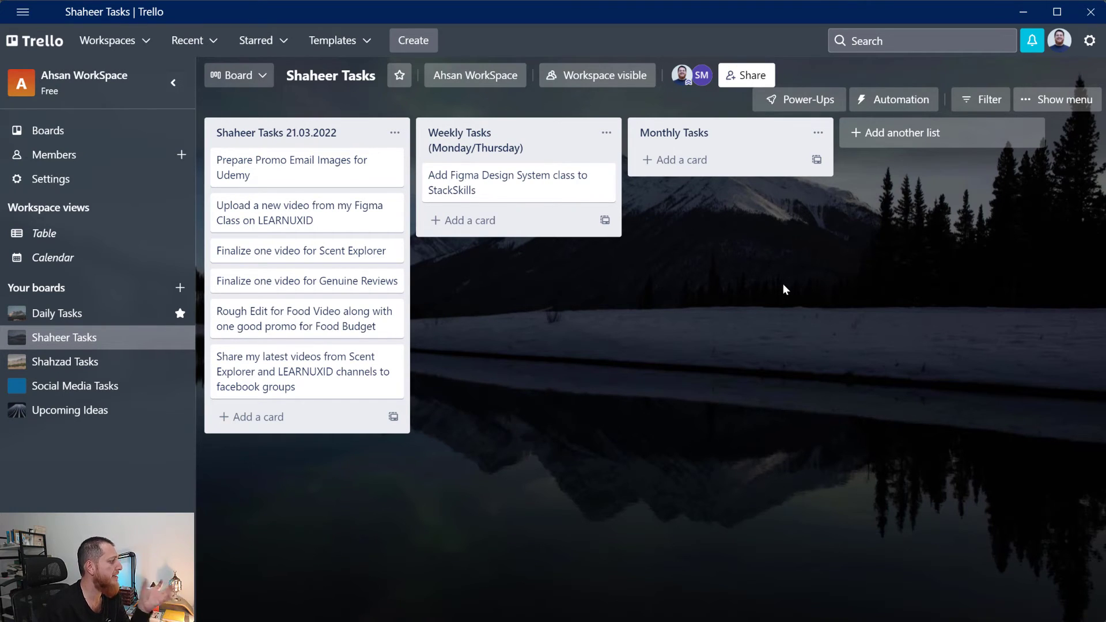
pyautogui.click(337, 45)
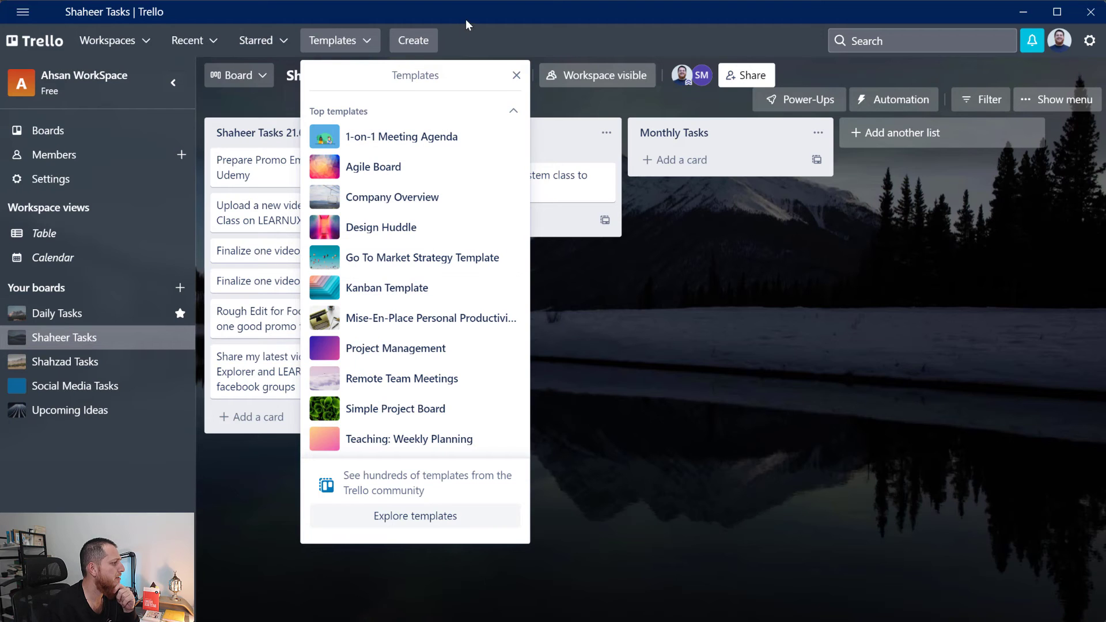
pyautogui.click(516, 75)
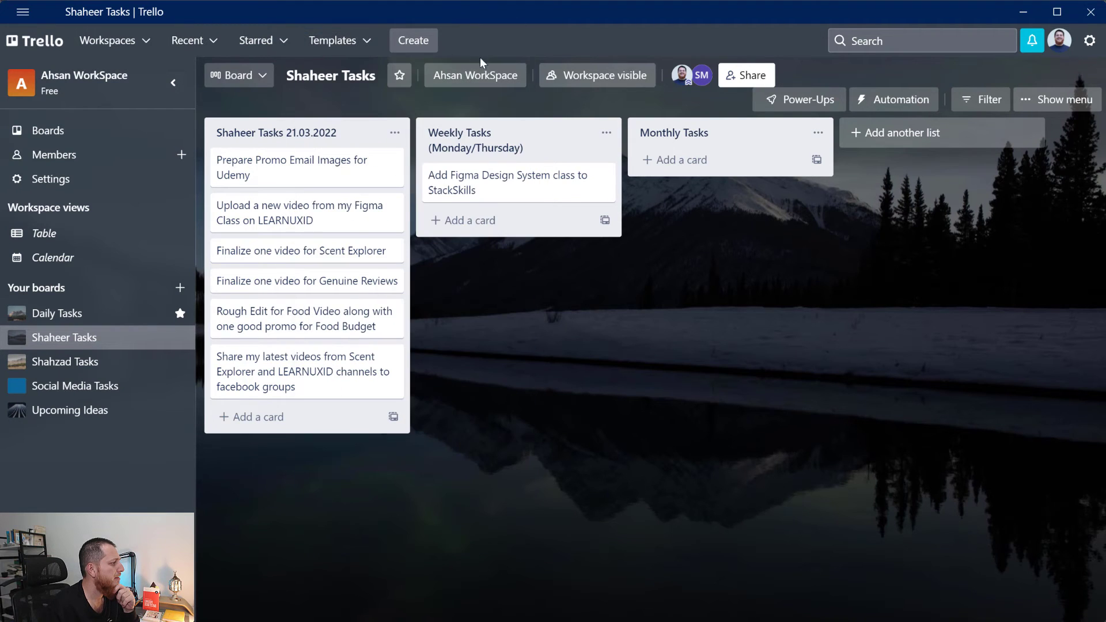
pyautogui.click(211, 41)
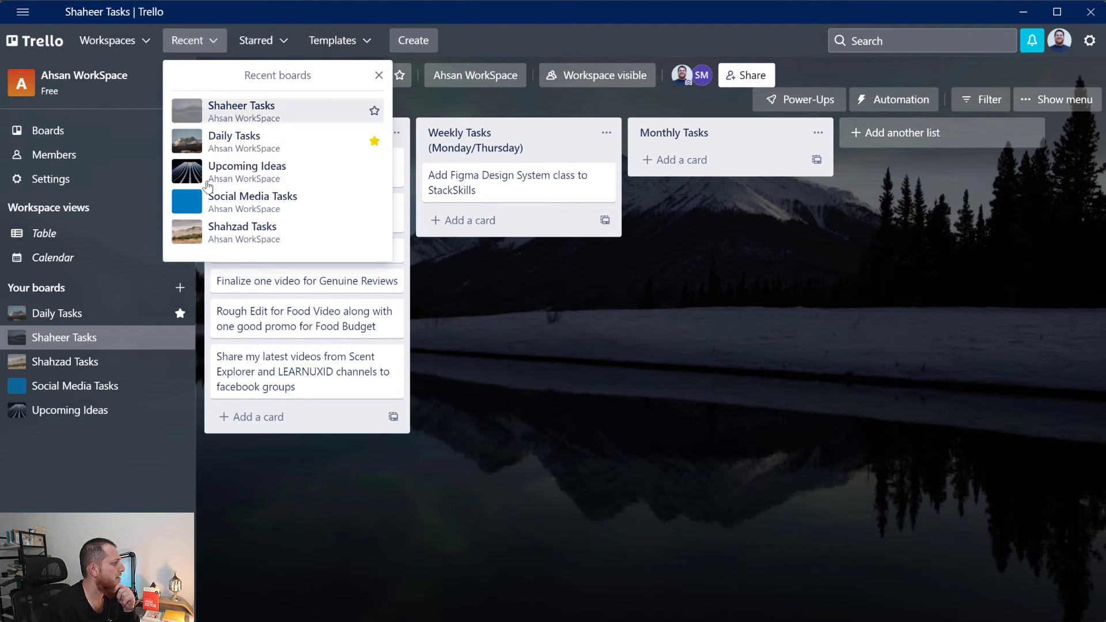
pyautogui.click(140, 43)
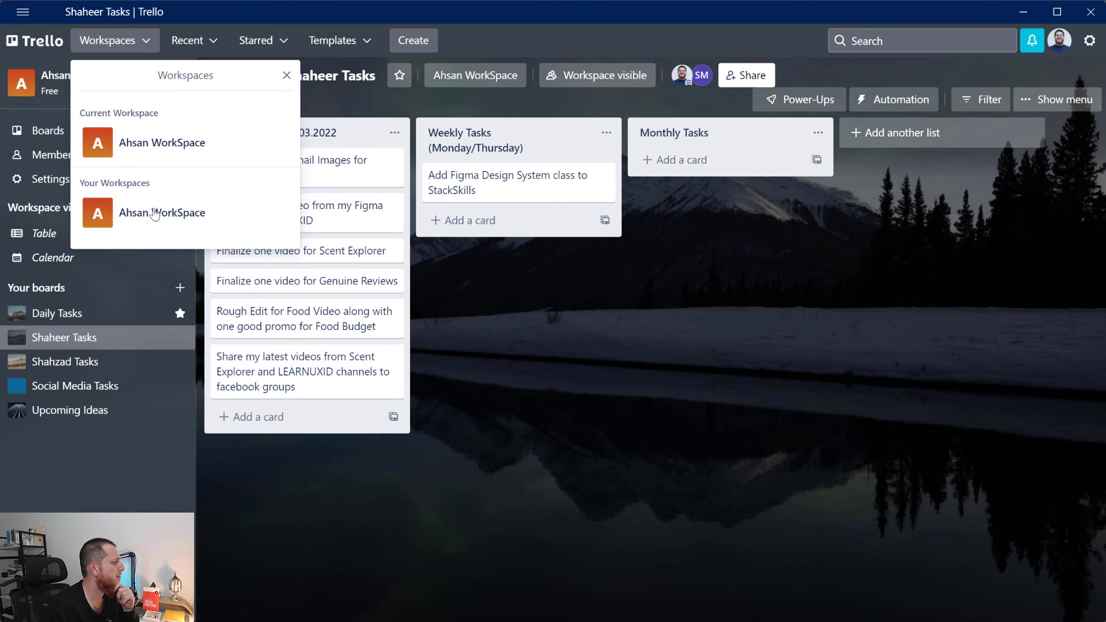
pyautogui.click(266, 50)
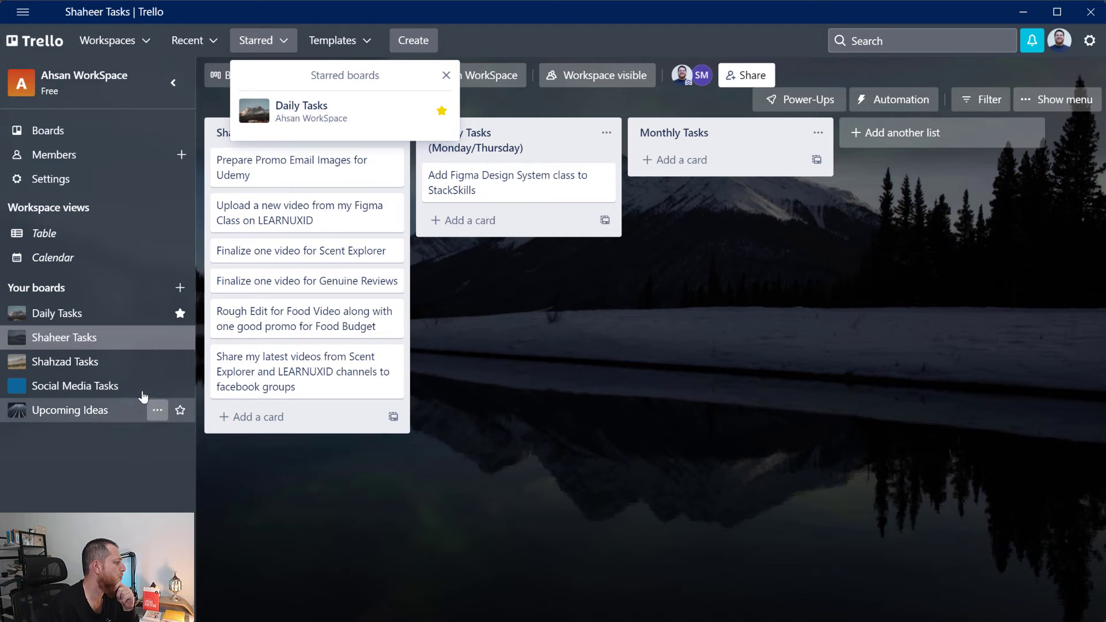
pyautogui.click(180, 288)
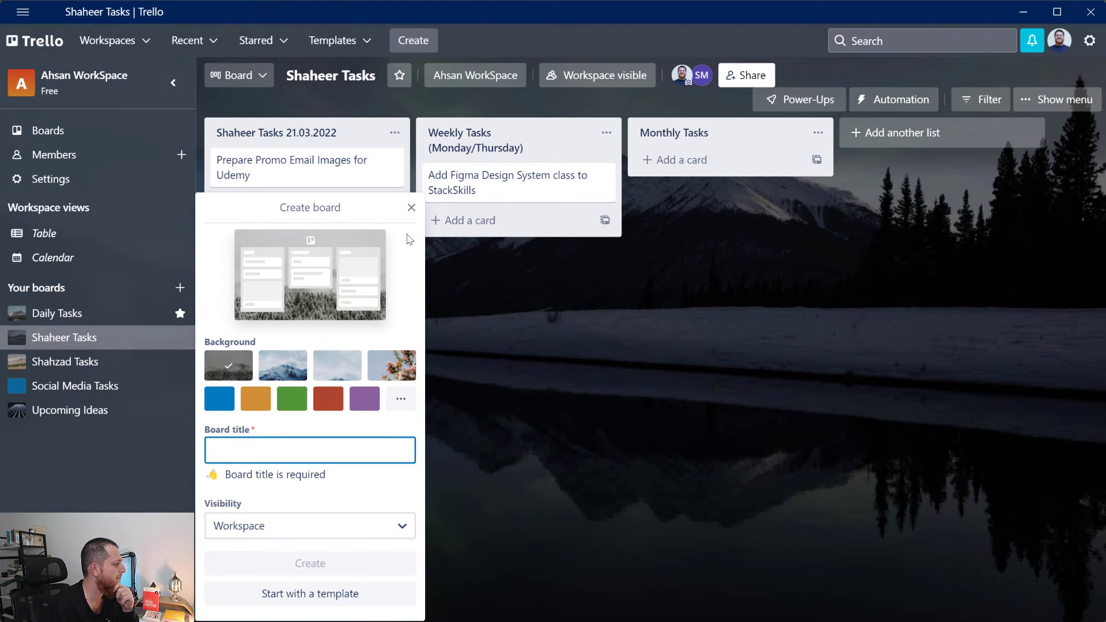
pyautogui.click(411, 209)
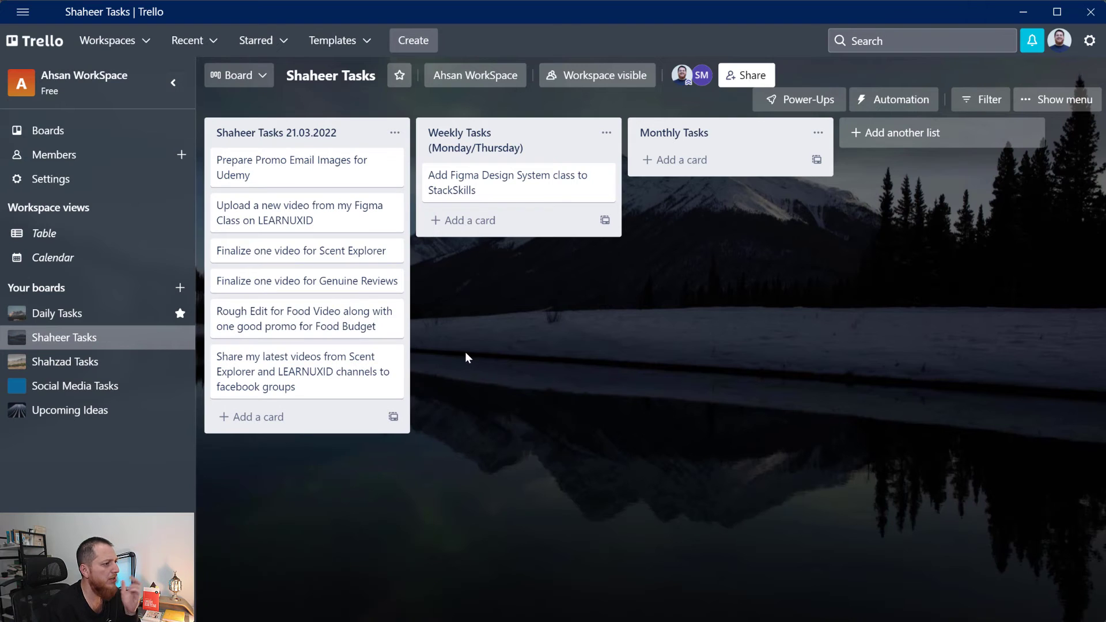
pyautogui.click(1090, 41)
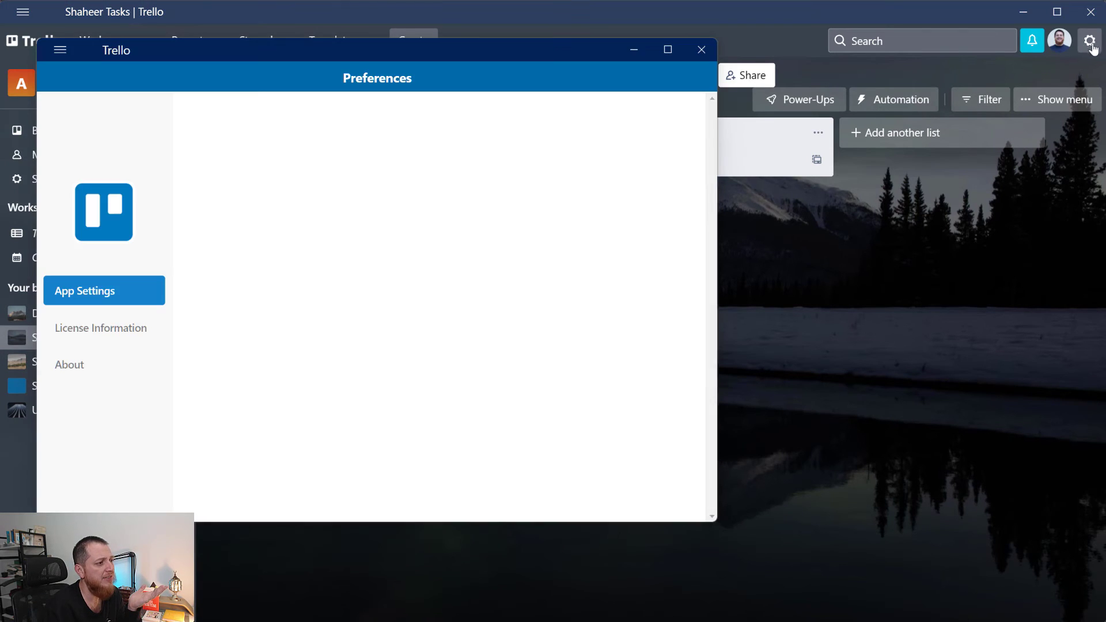
pyautogui.click(701, 48)
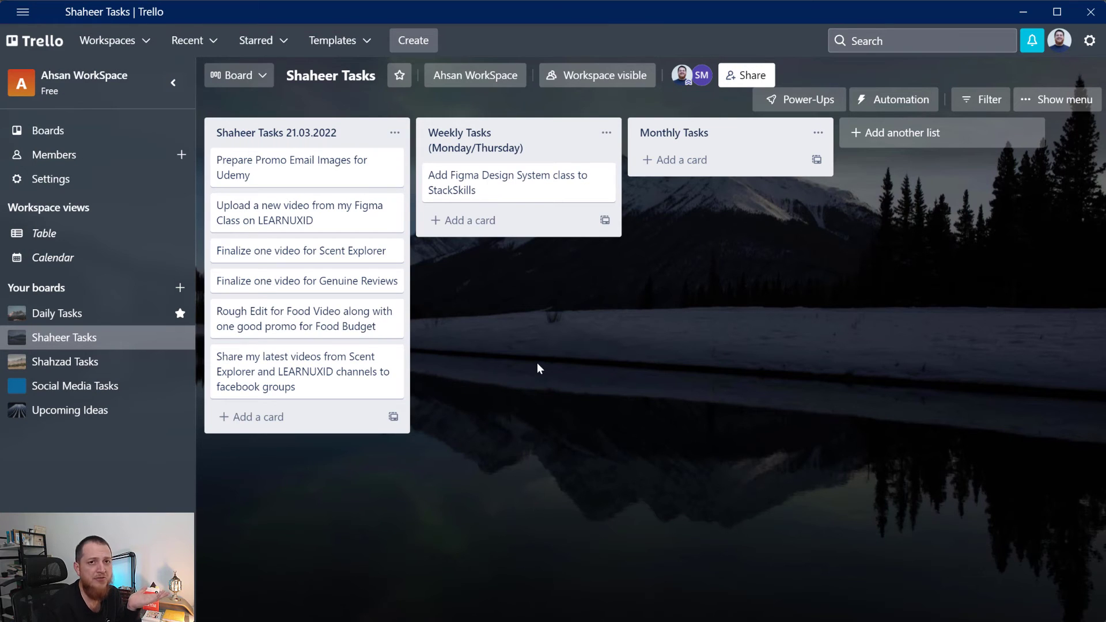
# Step: Add a 'Lets update our website' card to Weekly Tasks and open its full details
pyautogui.click(469, 223)
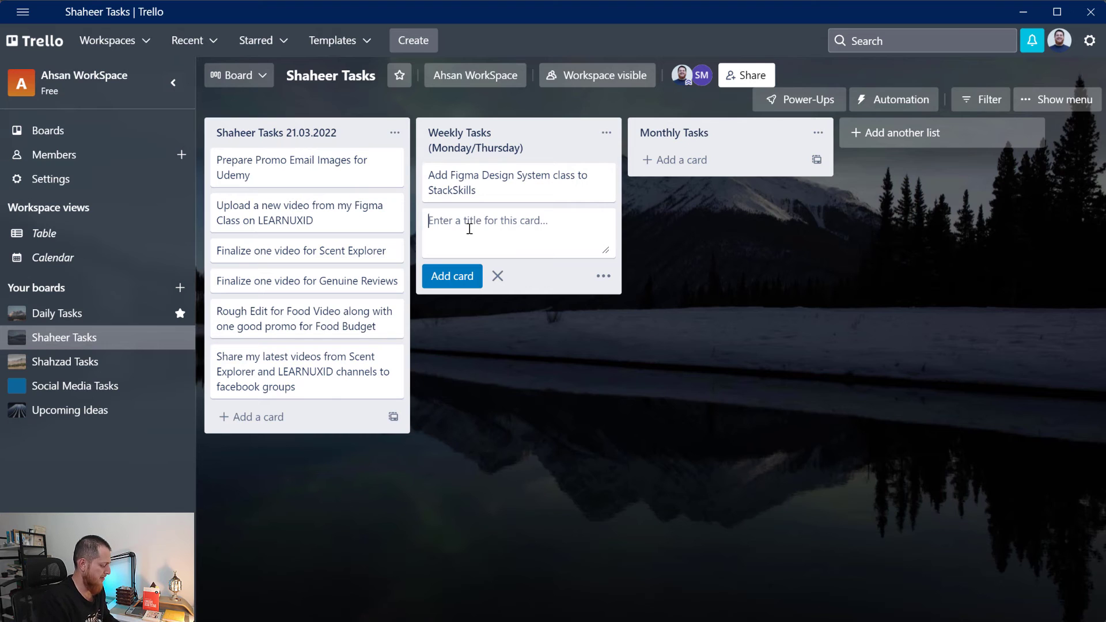
pyautogui.write('Lets update our website')
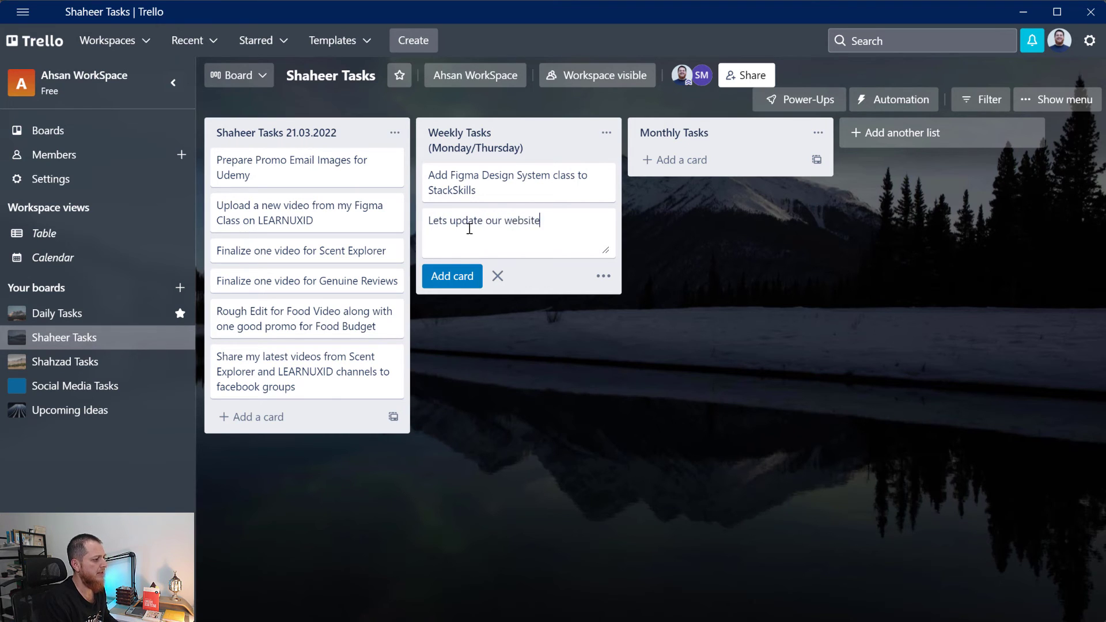
pyautogui.press('Return')
pyautogui.click(603, 223)
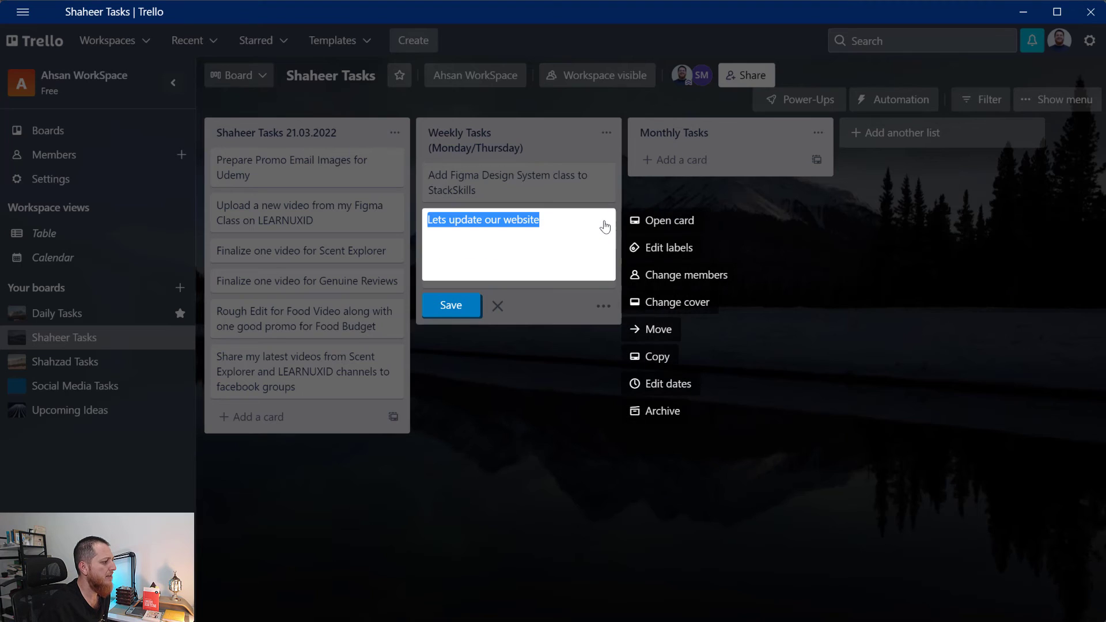
pyautogui.click(660, 221)
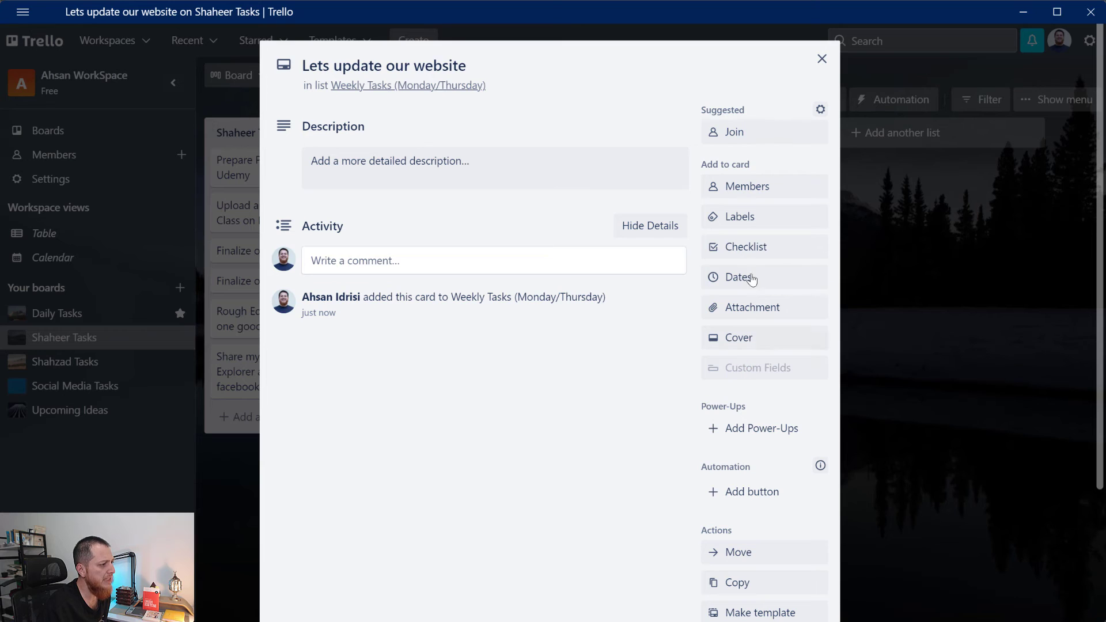
# Step: Look over the card's attachment options, then close them
pyautogui.click(739, 310)
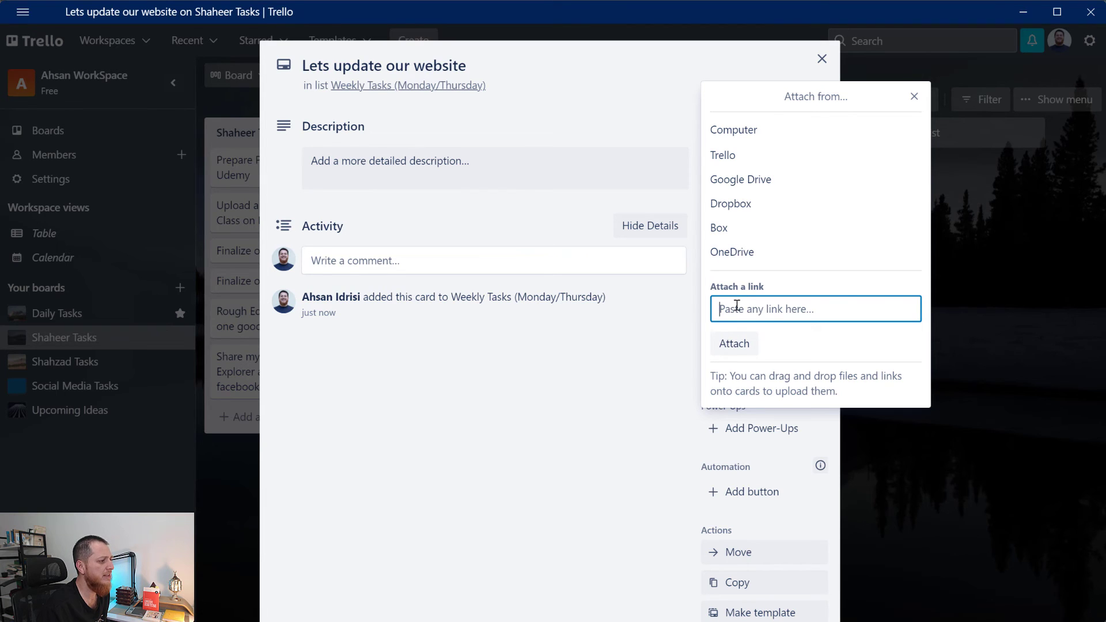
pyautogui.click(914, 96)
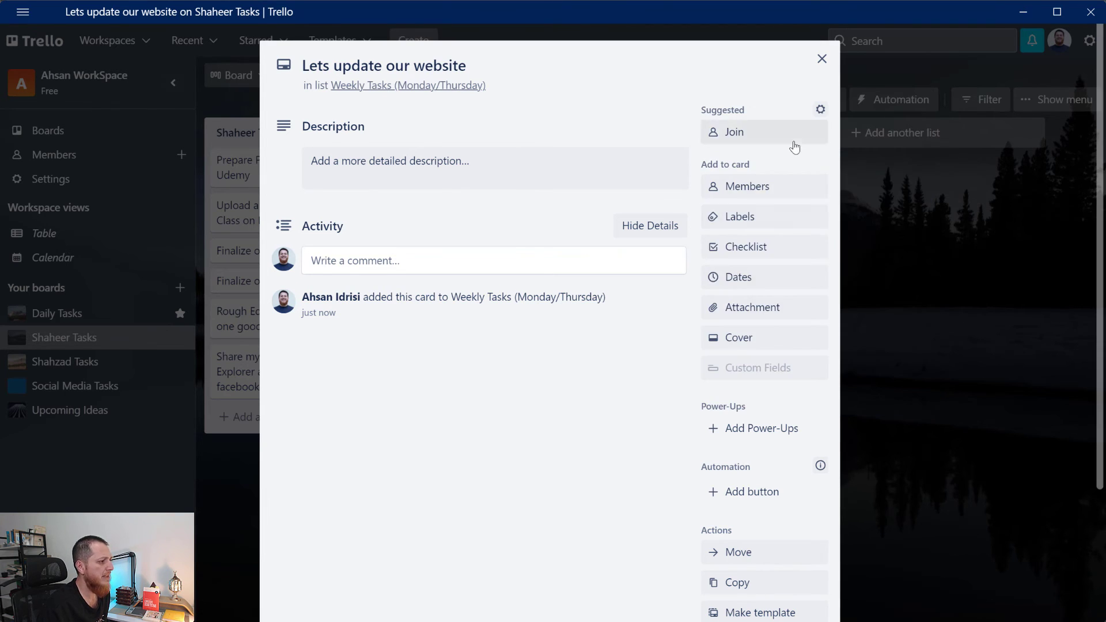
pyautogui.scroll(-3, 679, 565)
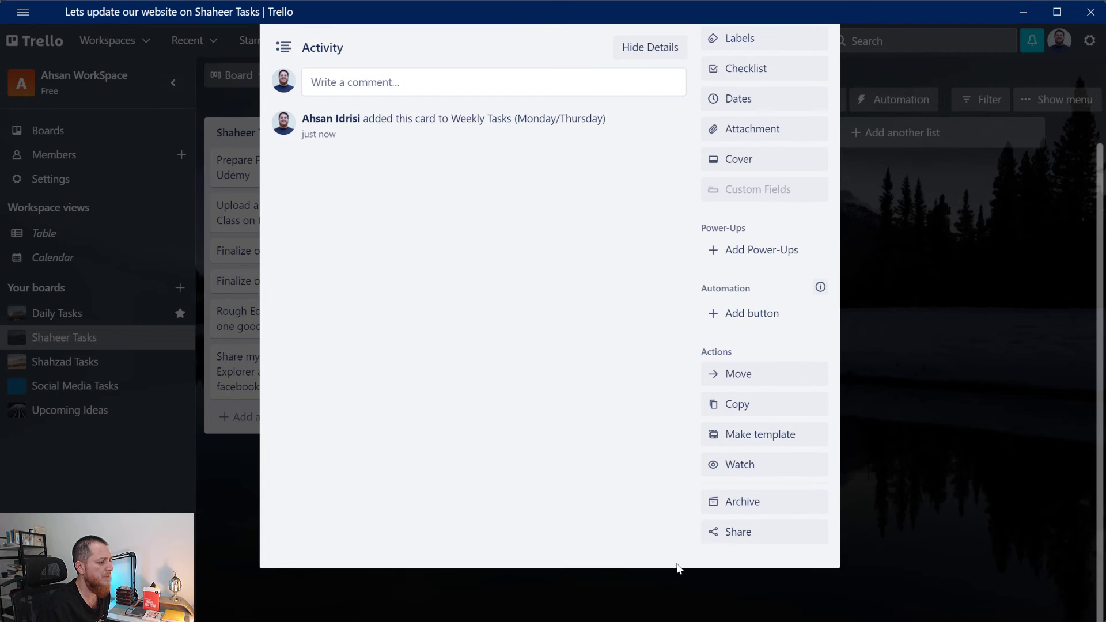
pyautogui.scroll(3, 679, 568)
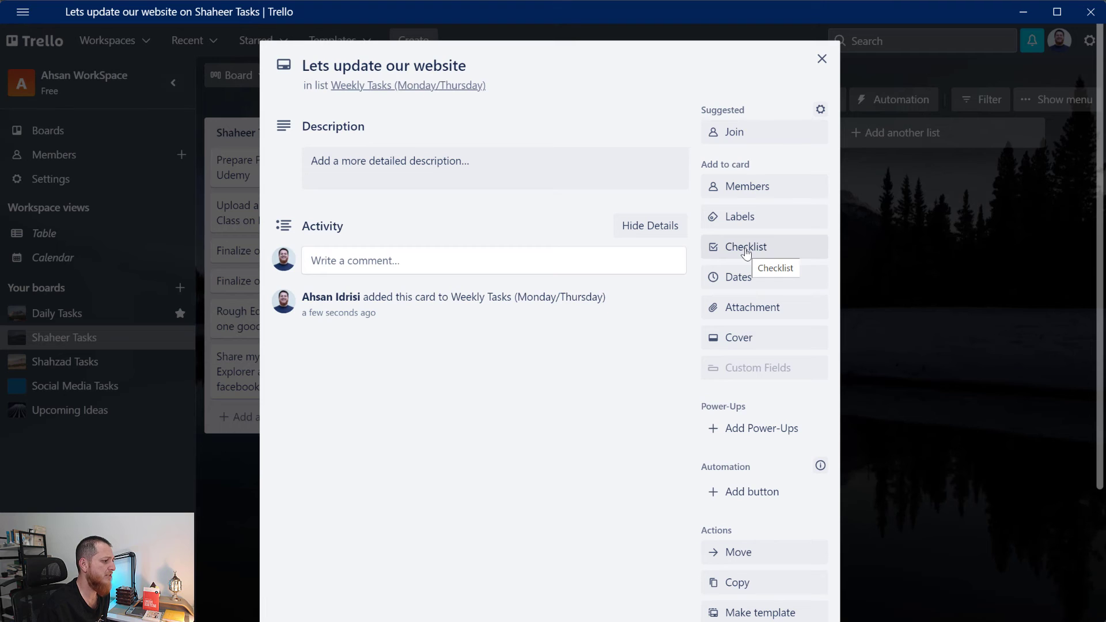
# Step: Set the card's due date to 28 April, leaving it marked incomplete
pyautogui.click(740, 278)
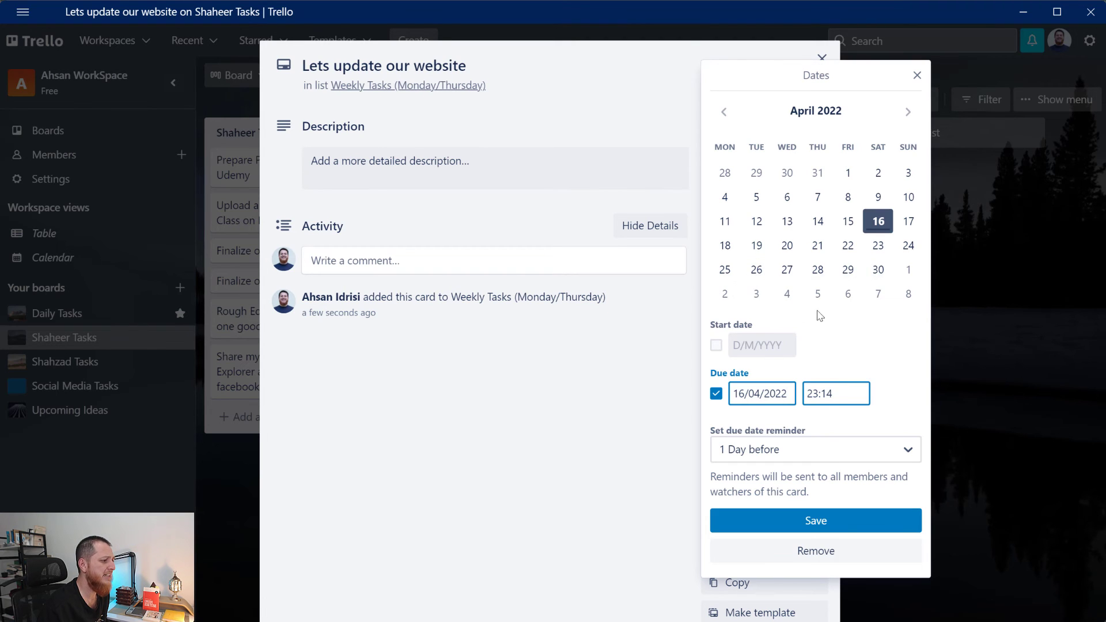
pyautogui.click(818, 269)
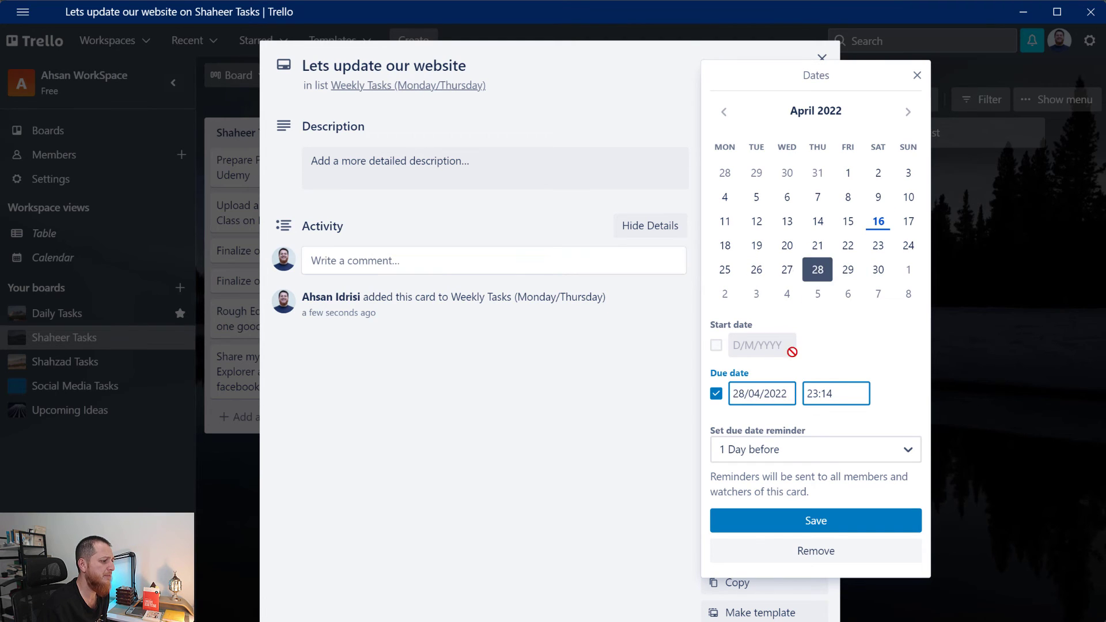
pyautogui.click(801, 523)
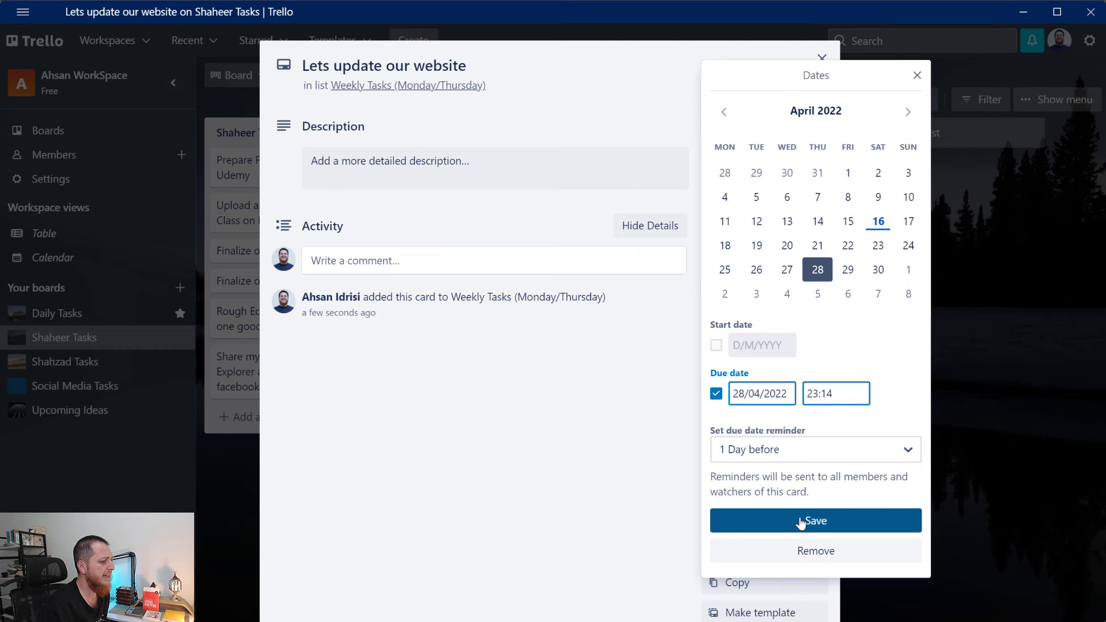
pyautogui.click(801, 522)
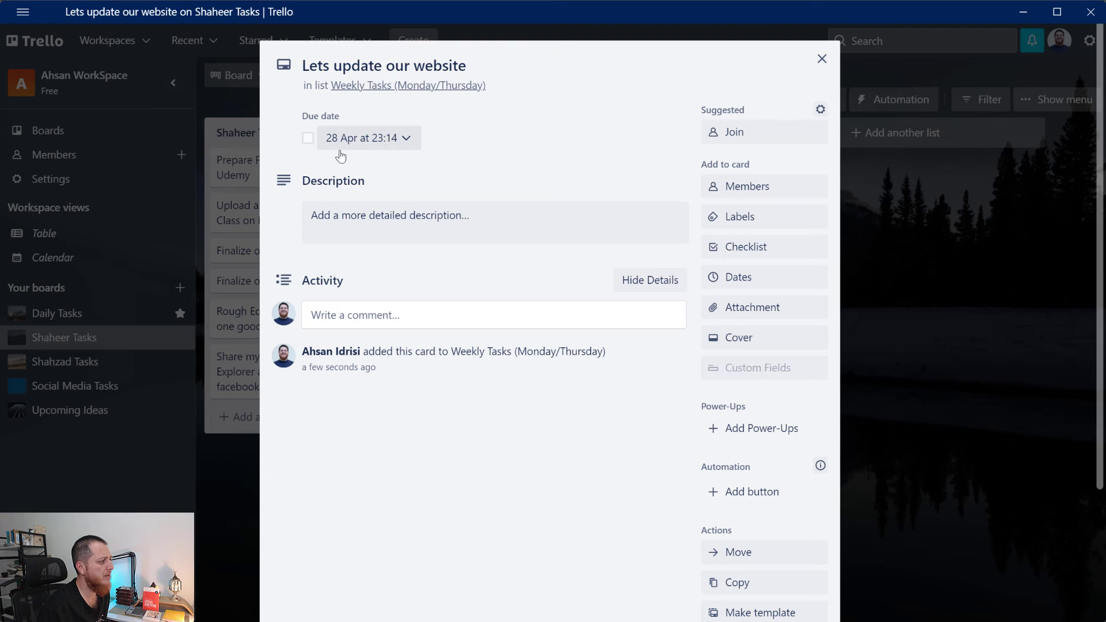
pyautogui.click(309, 138)
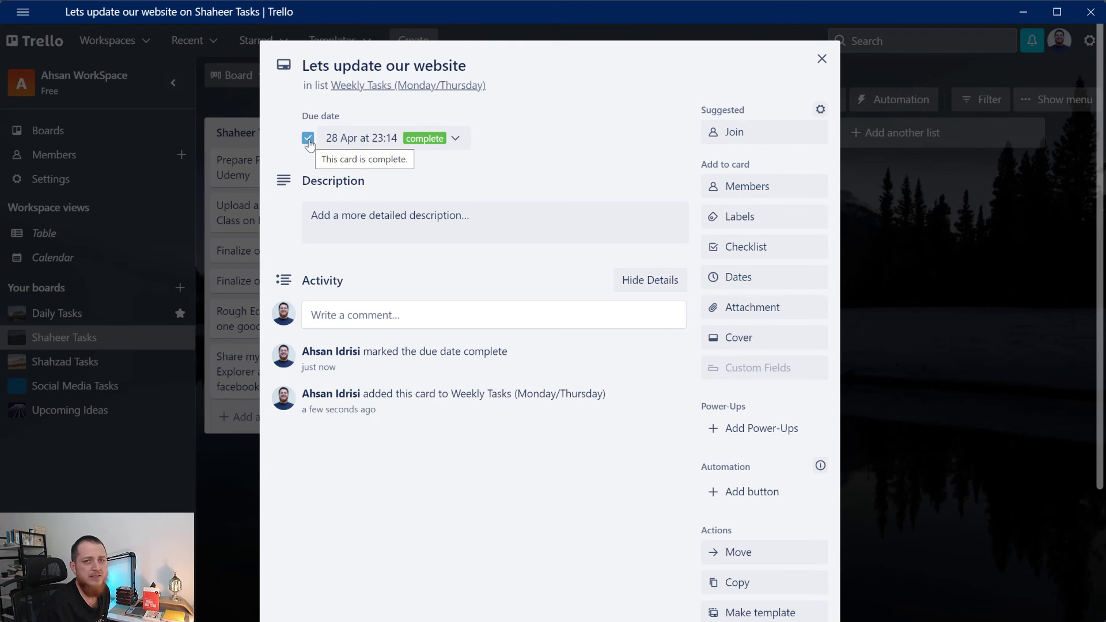
pyautogui.click(308, 139)
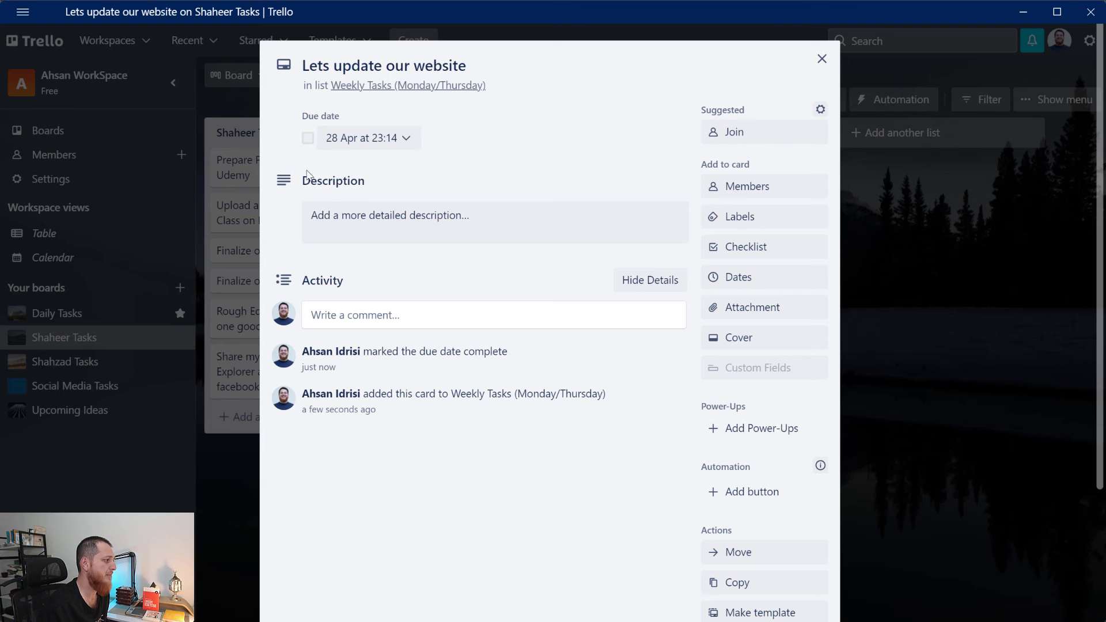
# Step: Close the 'Lets update our website' card details to return to the board
pyautogui.click(822, 58)
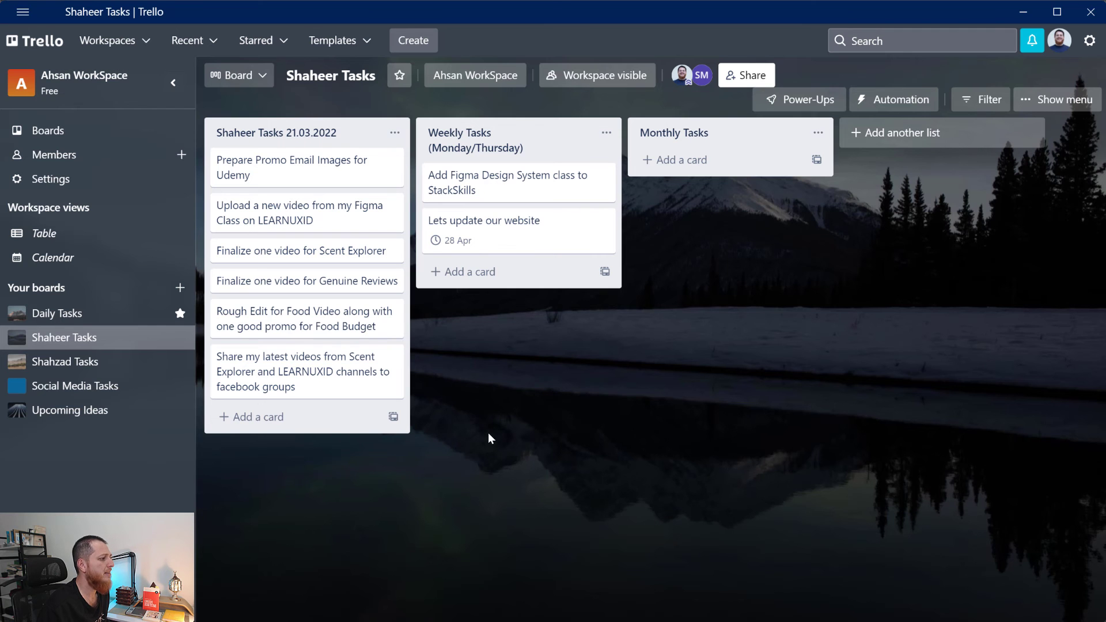